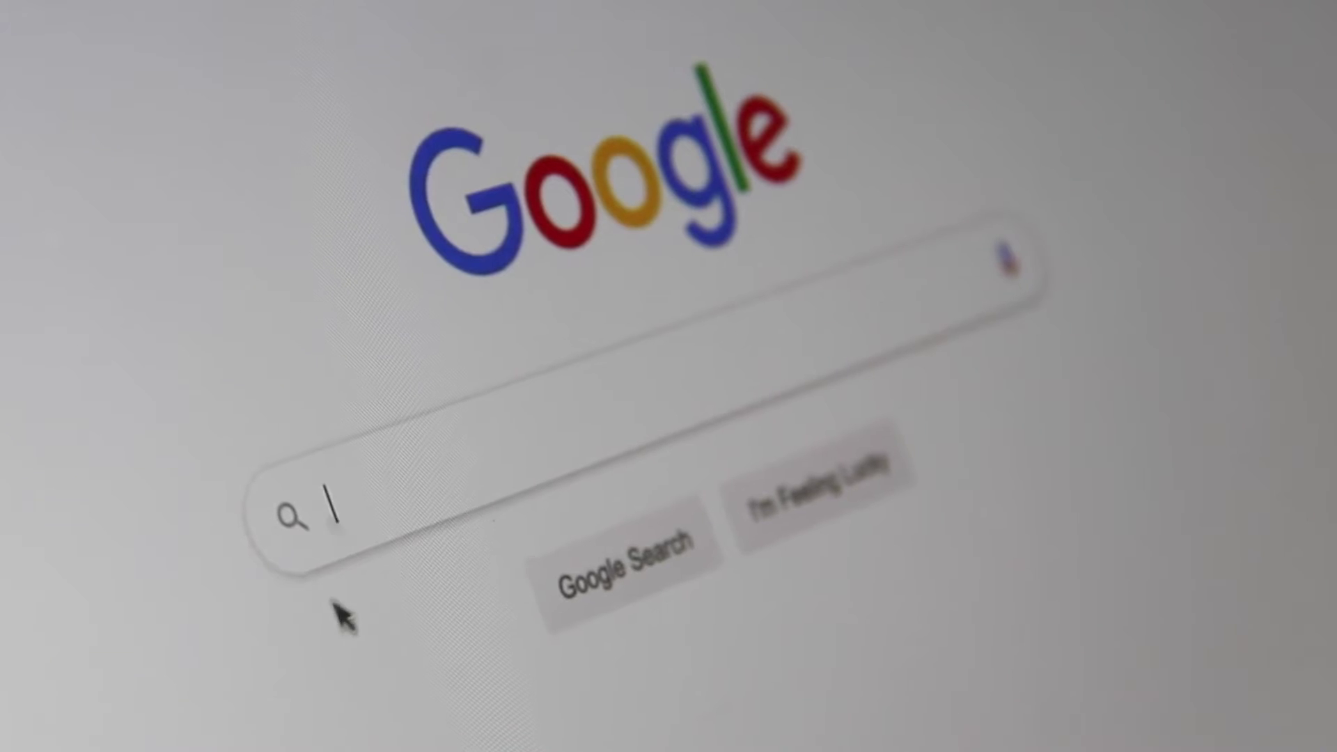
Type 'Search Engine Optimi' into the Google search box to bring up suggestions
text(Sea)
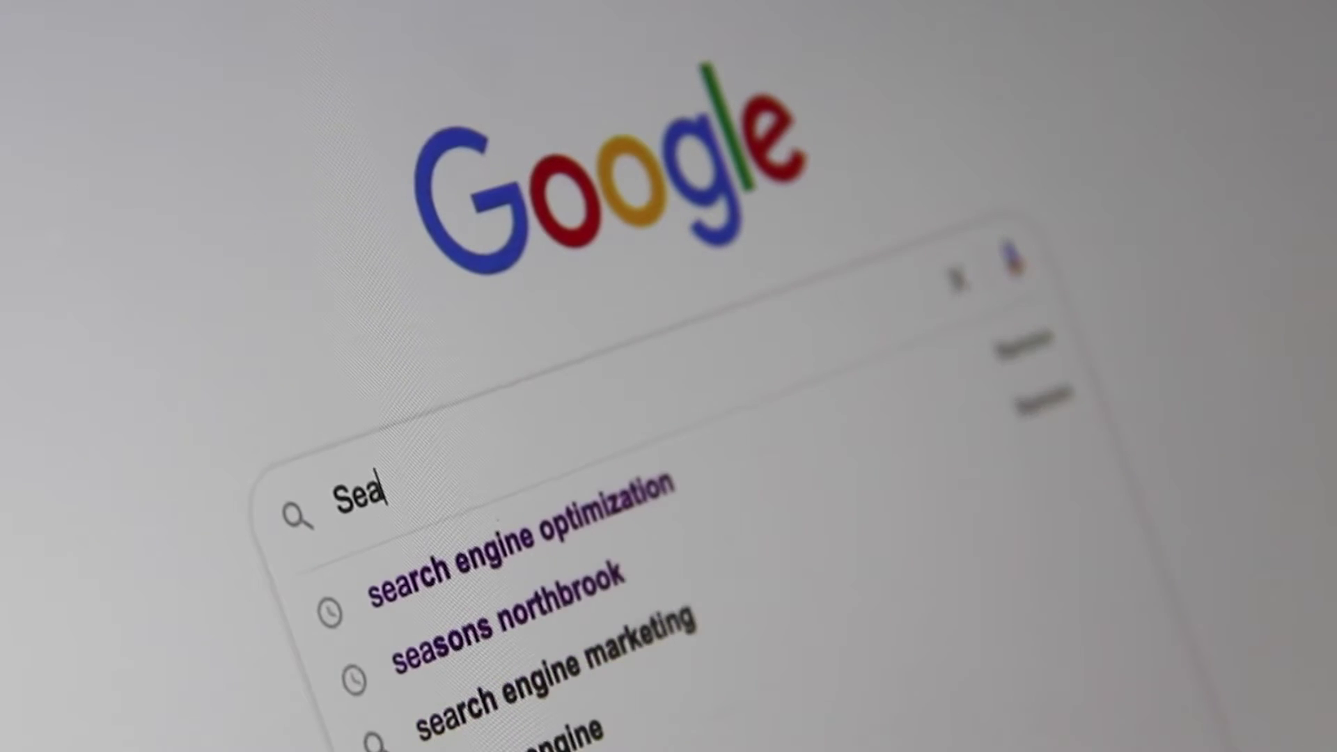
text(rch Engine )
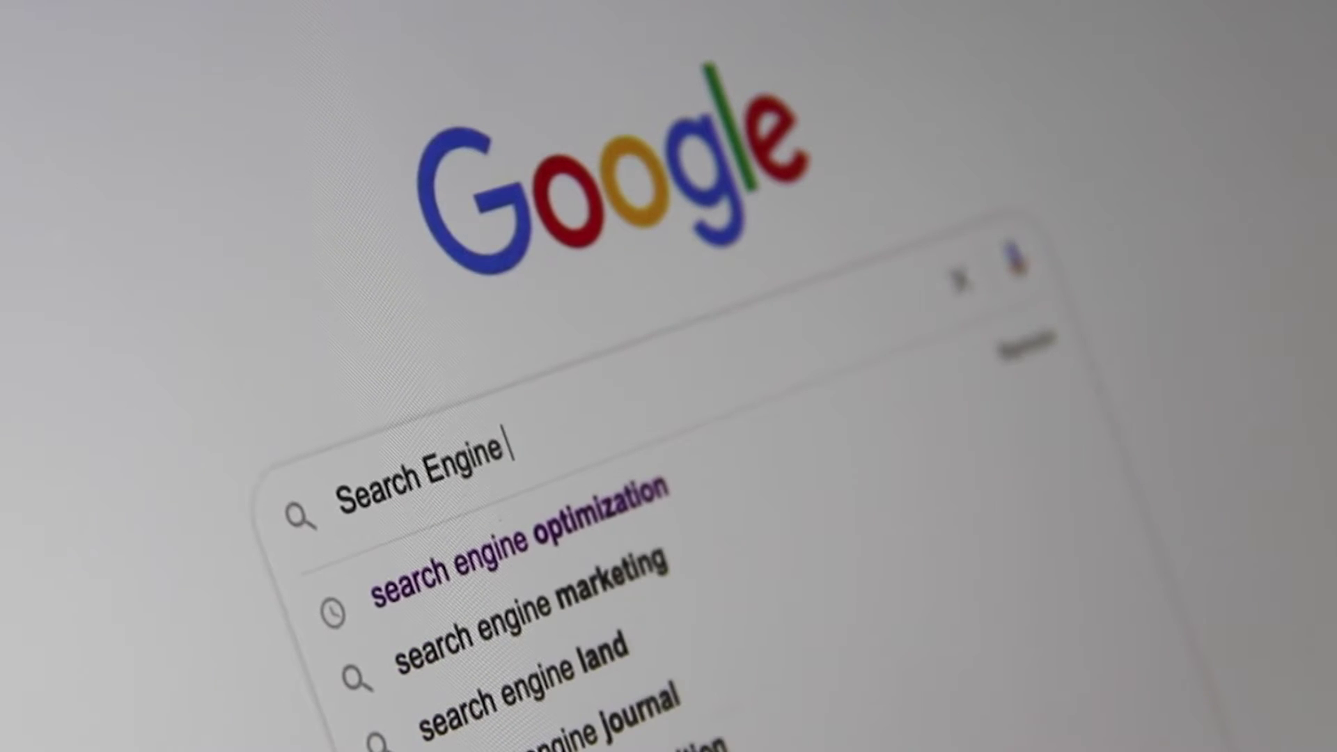
text(Optimi)
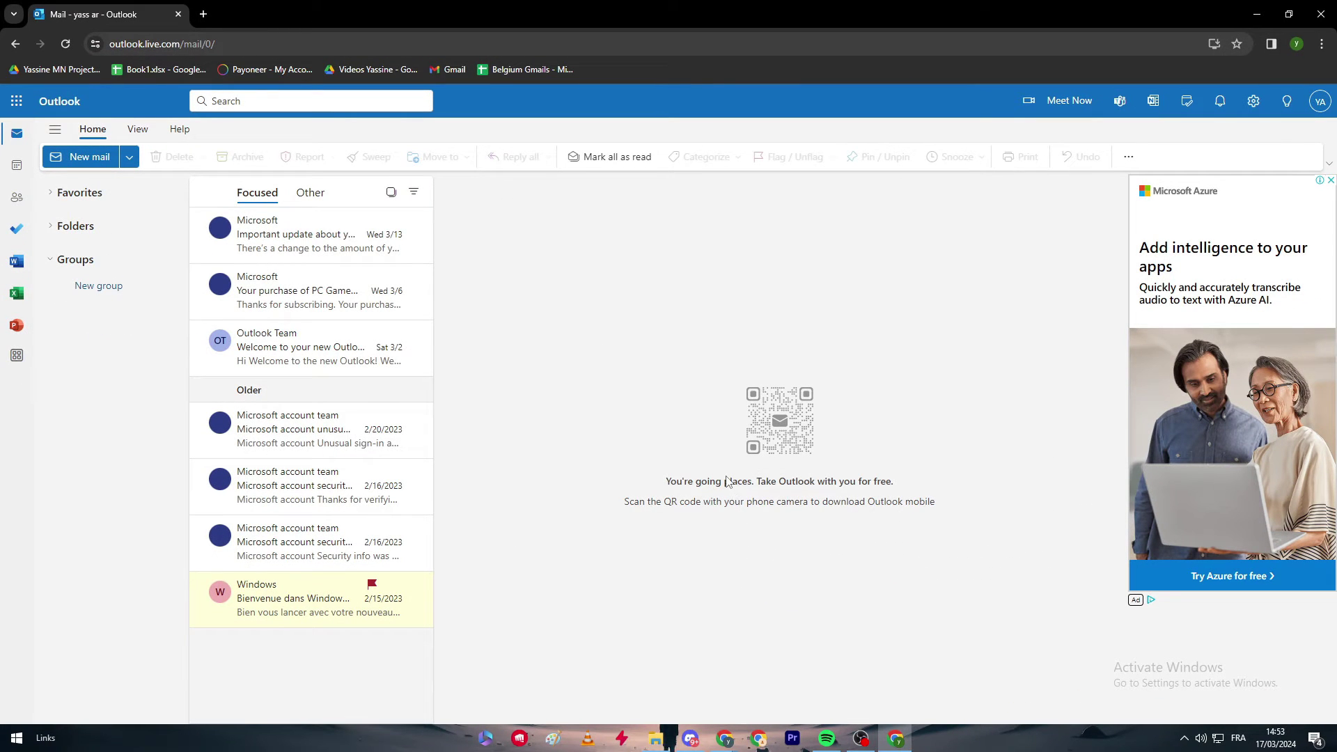
Open the Outlook account menu from the YA avatar at the top right
click(1322, 105)
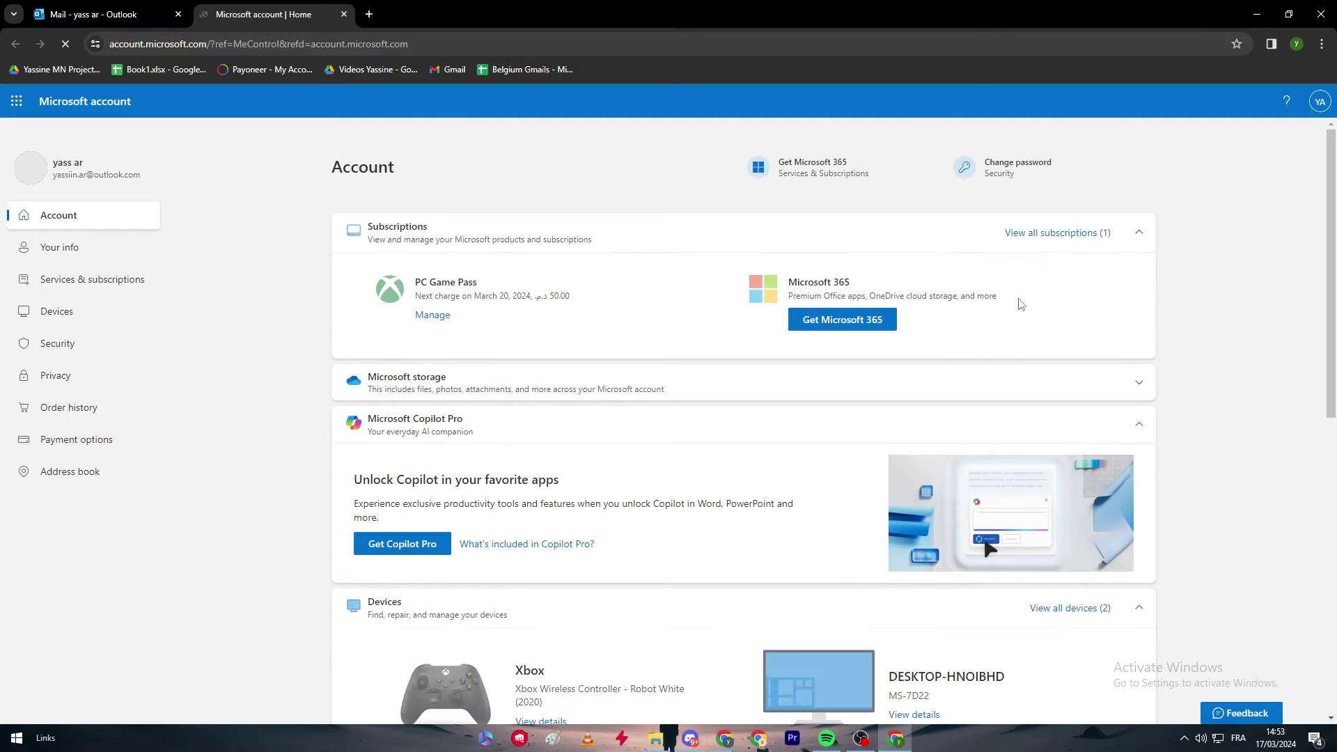
scroll(693, 392, down, 5)
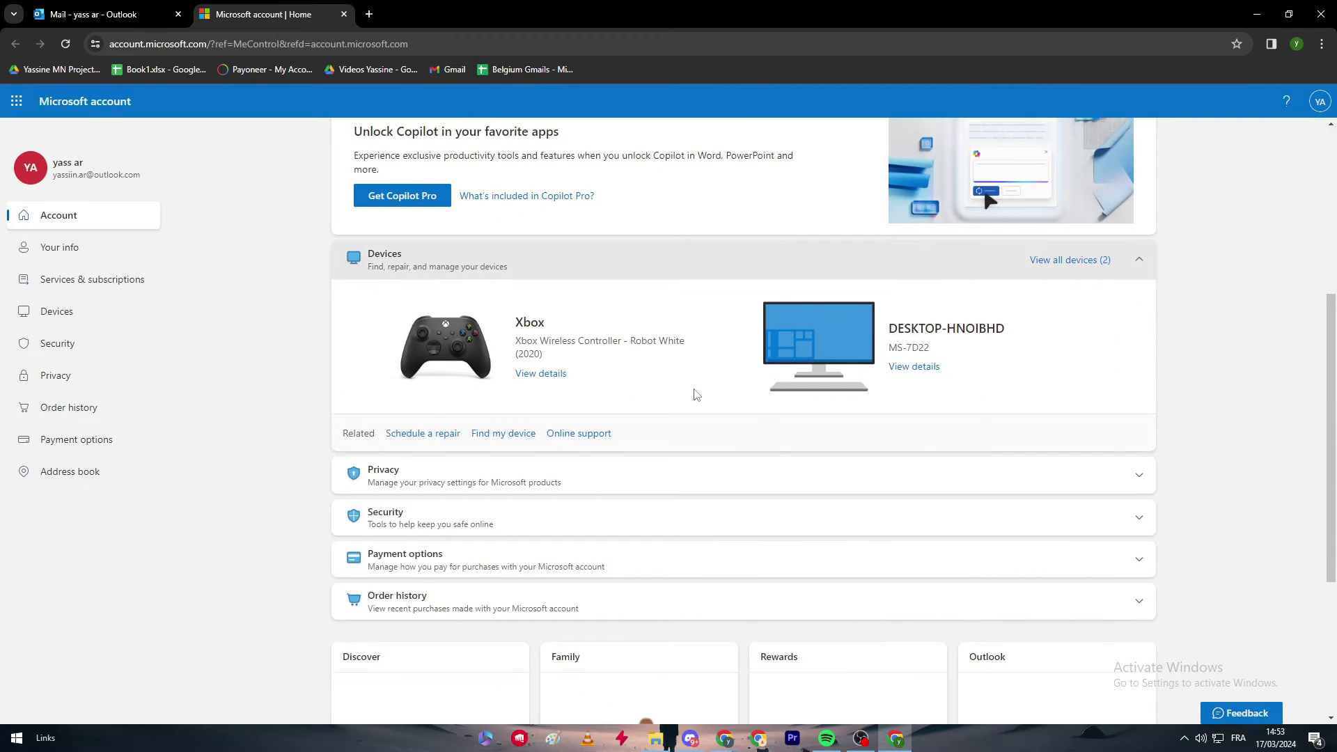
scroll(905, 418, up, 3)
scroll(1124, 568, up, 2)
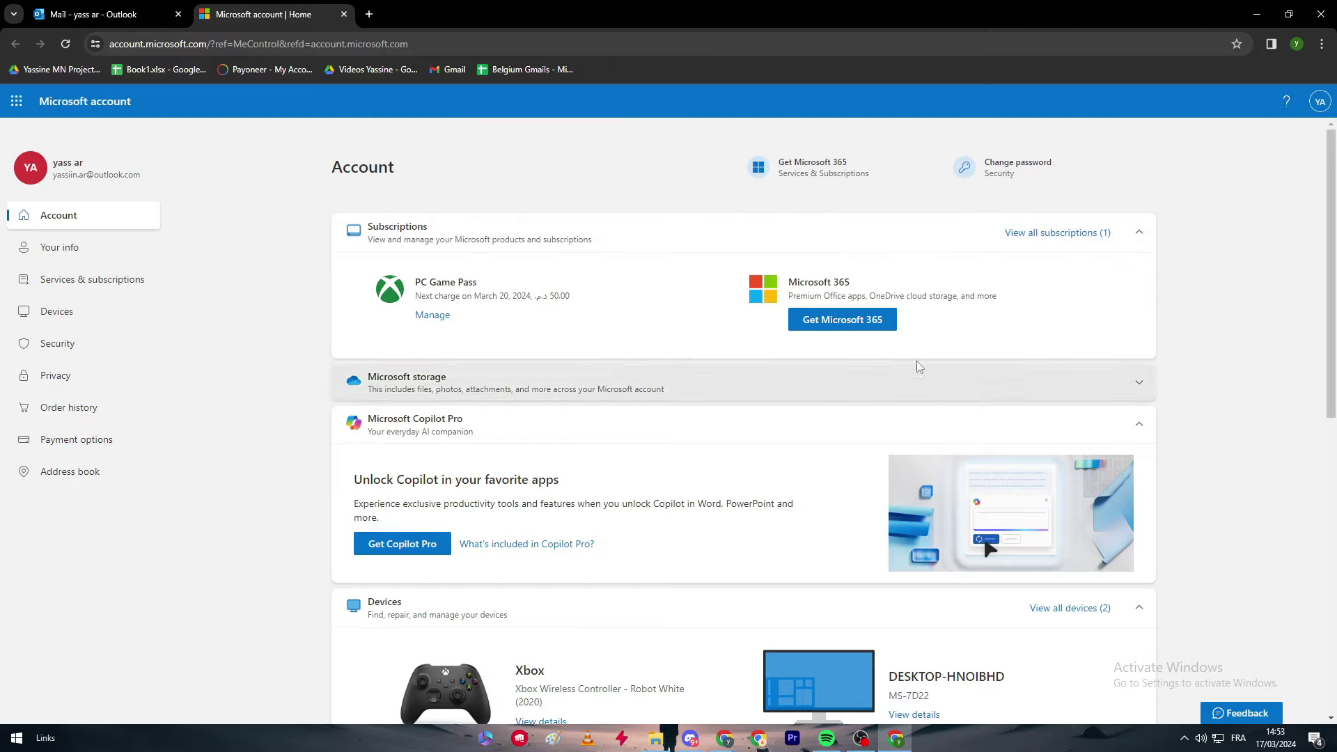
scroll(306, 324, down, 1)
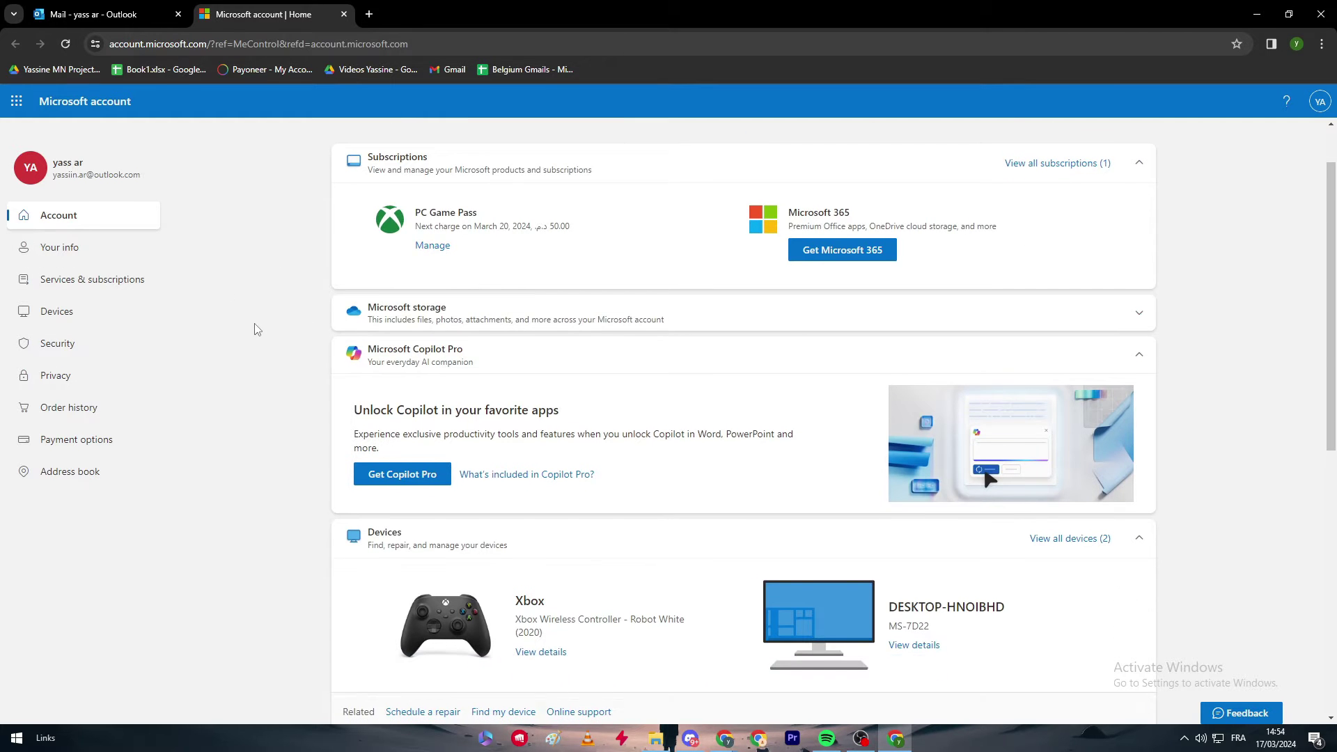
scroll(257, 331, down, 6)
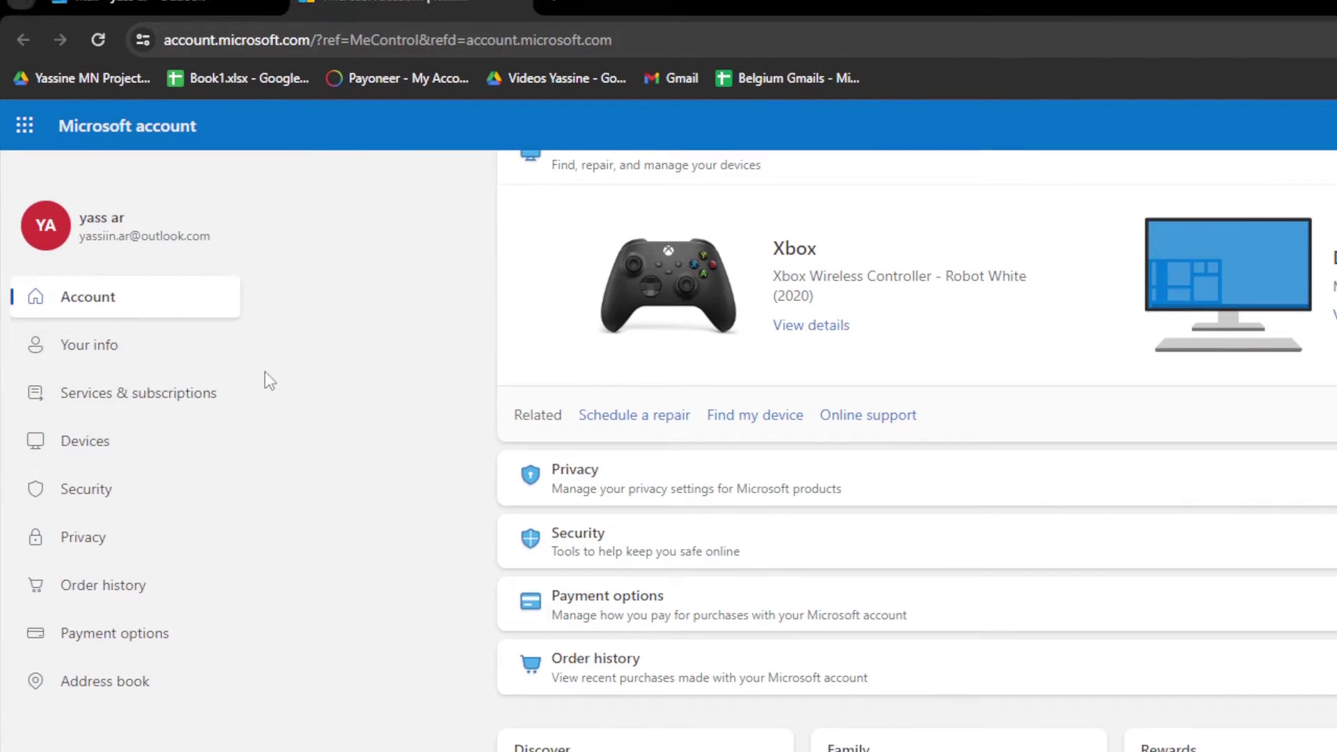
scroll(265, 371, up, 5)
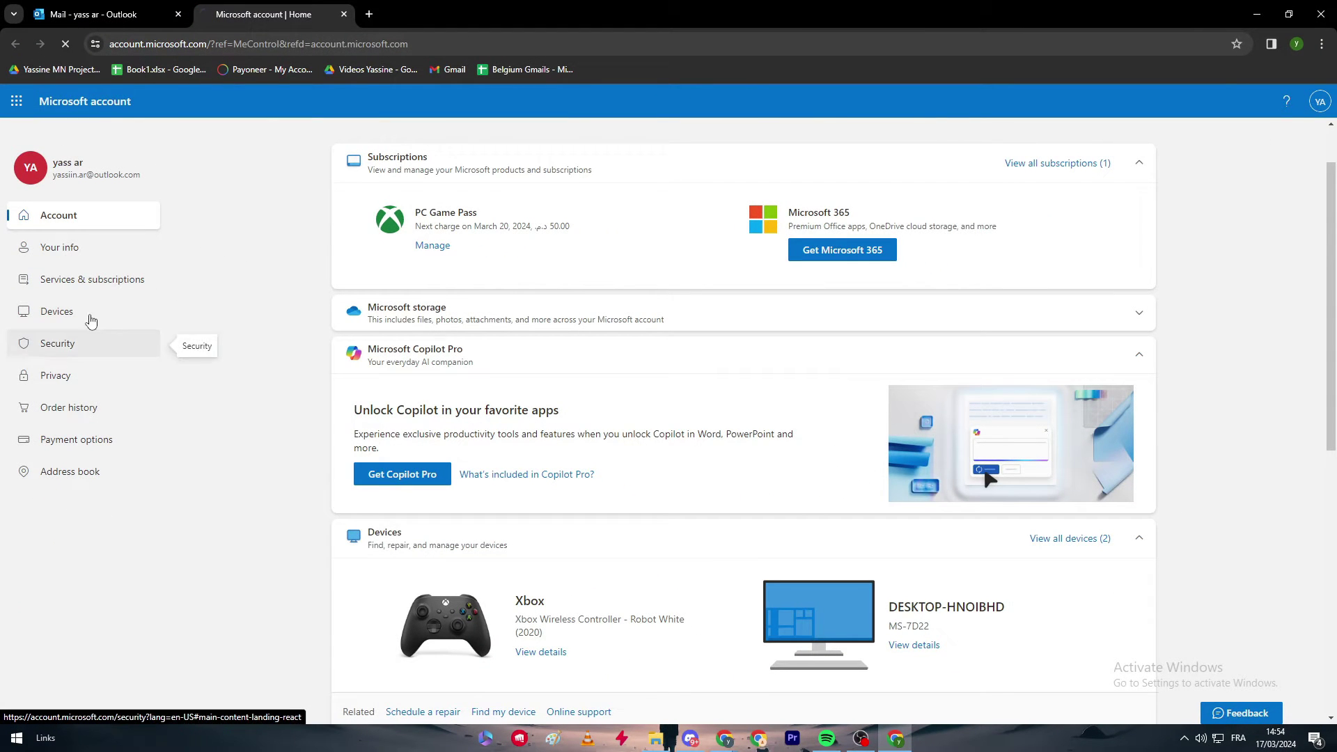
Go to the Security section of the Microsoft account from the sidebar
click(87, 344)
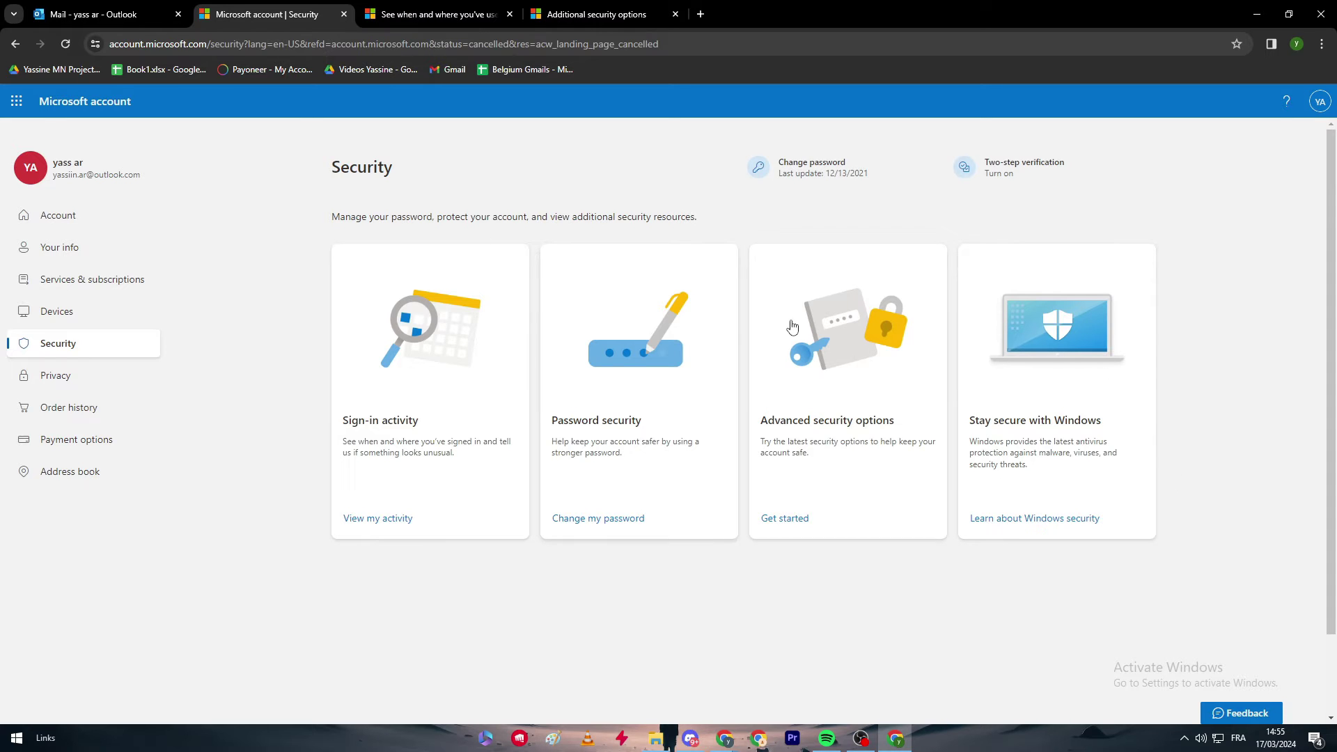
Check the latest sign-in's device and location, then view Additional security options
click(418, 8)
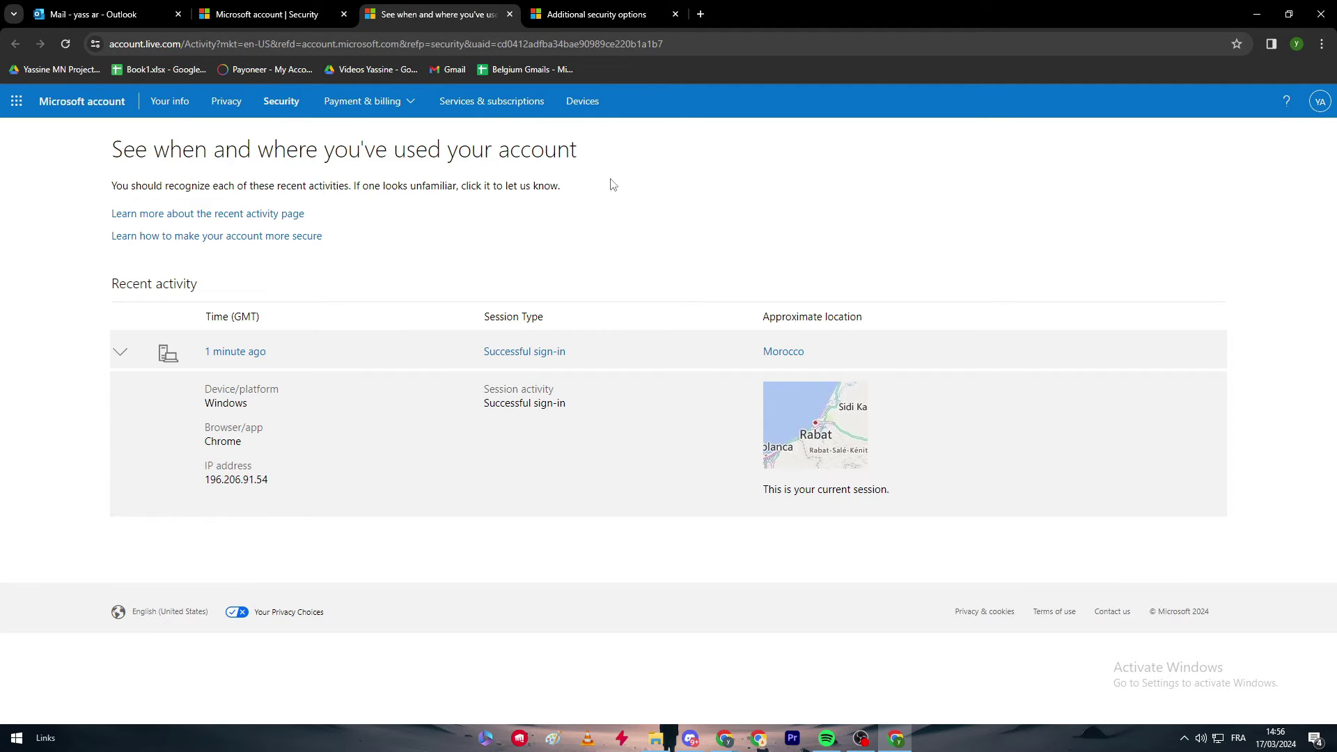
click(136, 354)
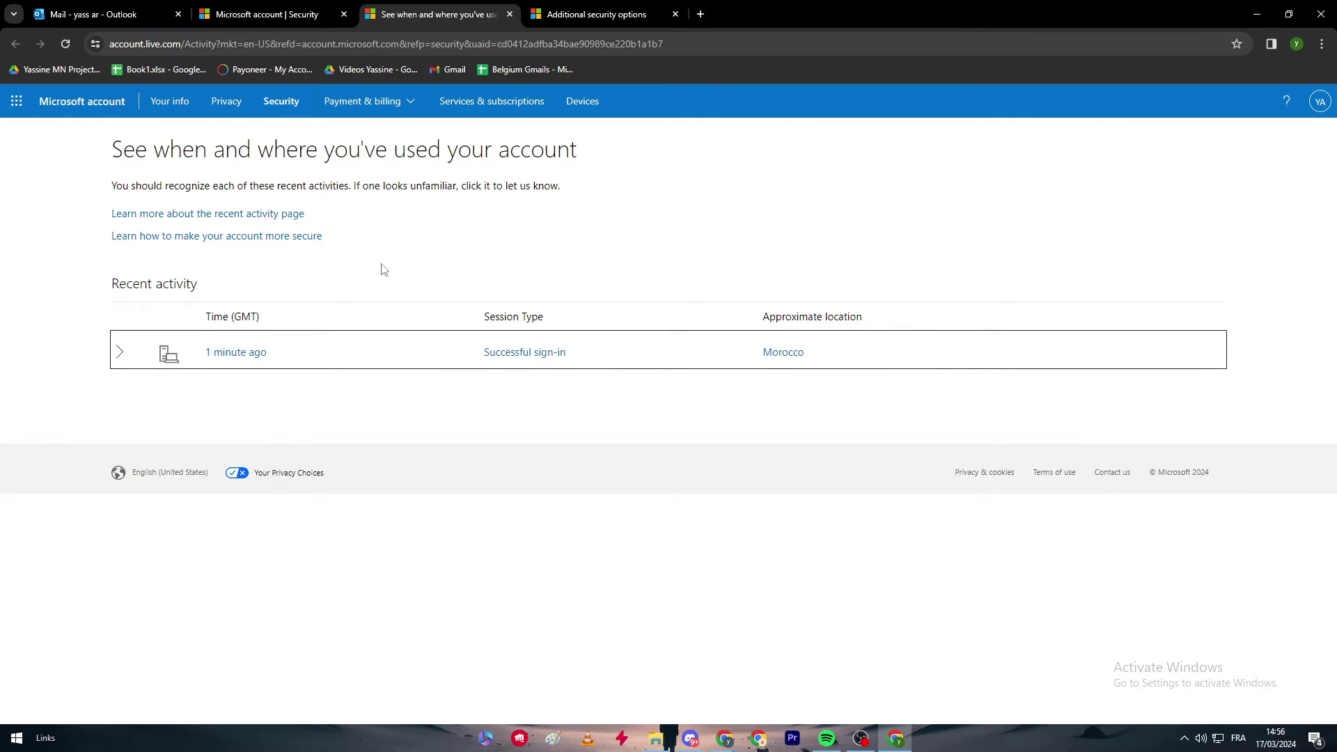
click(122, 355)
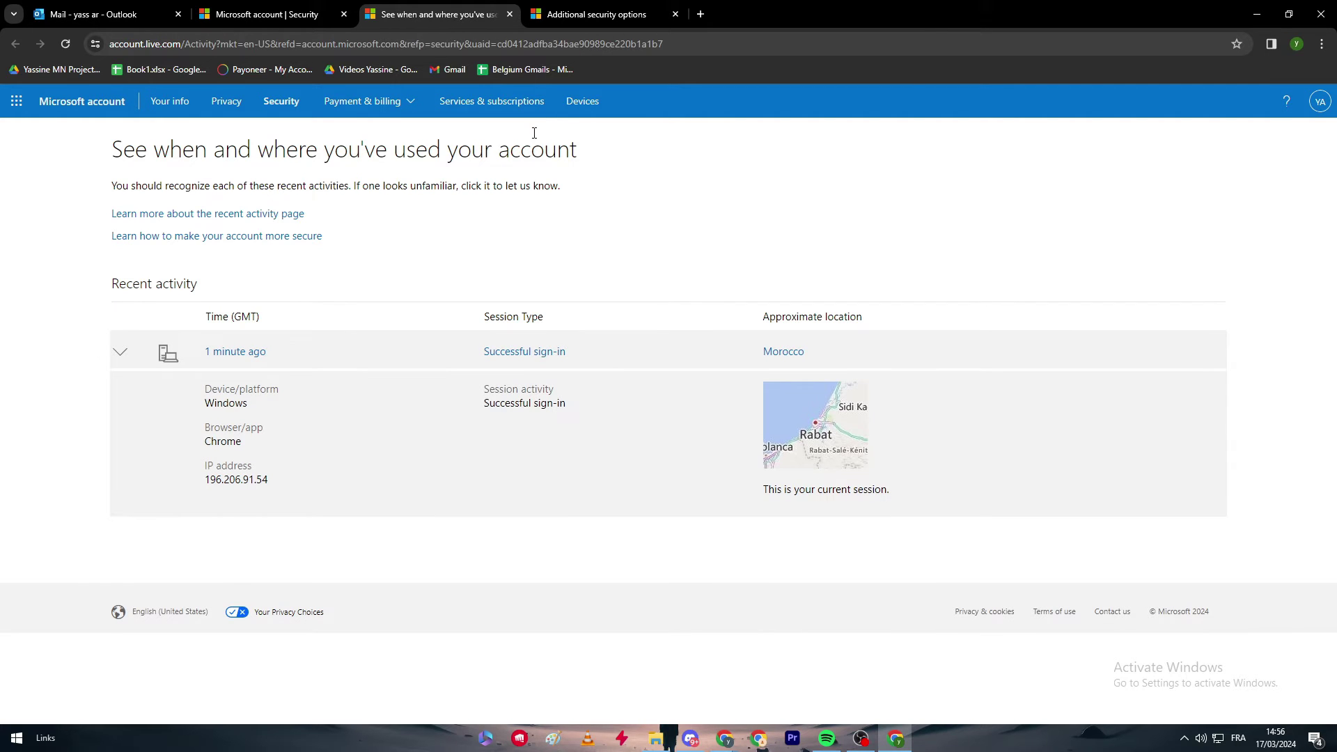
click(120, 352)
click(604, 14)
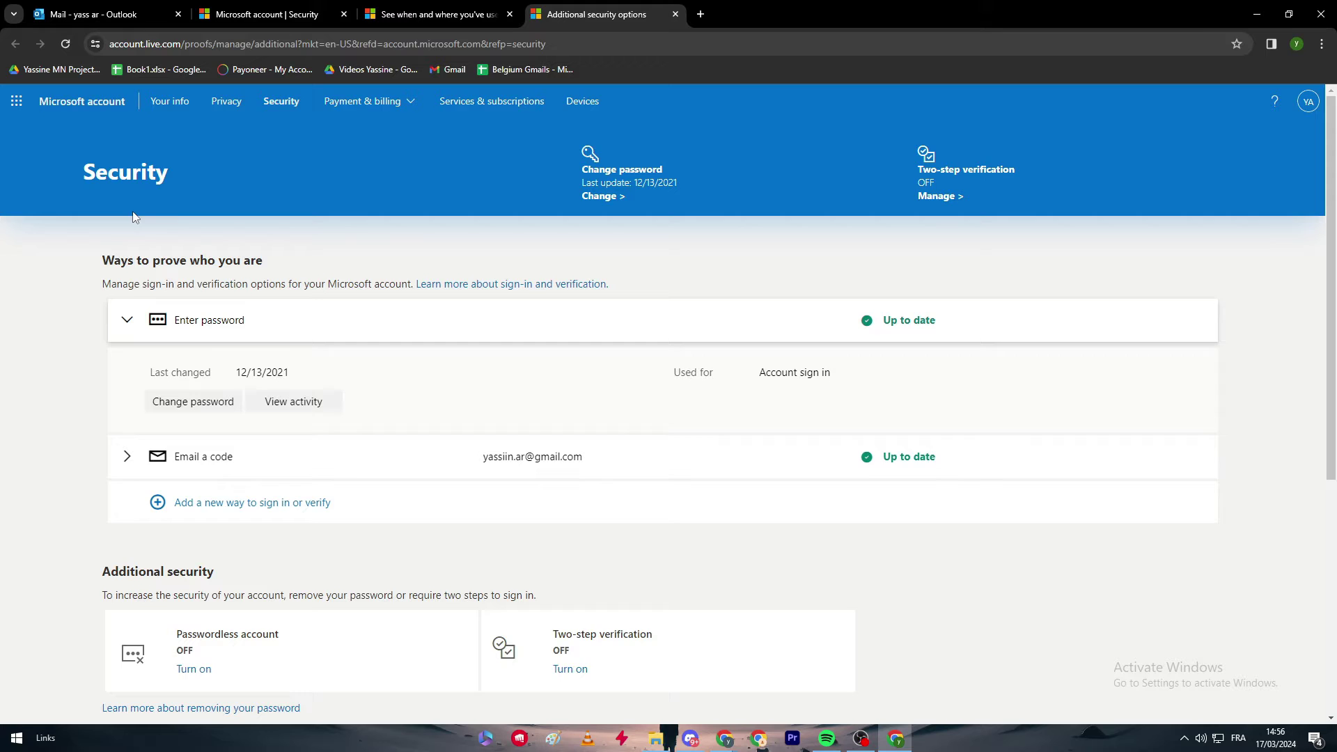
Collapse Enter password and choose 'Add a new way to sign in or verify'
scroll(135, 217, down, 2)
scroll(618, 334, up, 2)
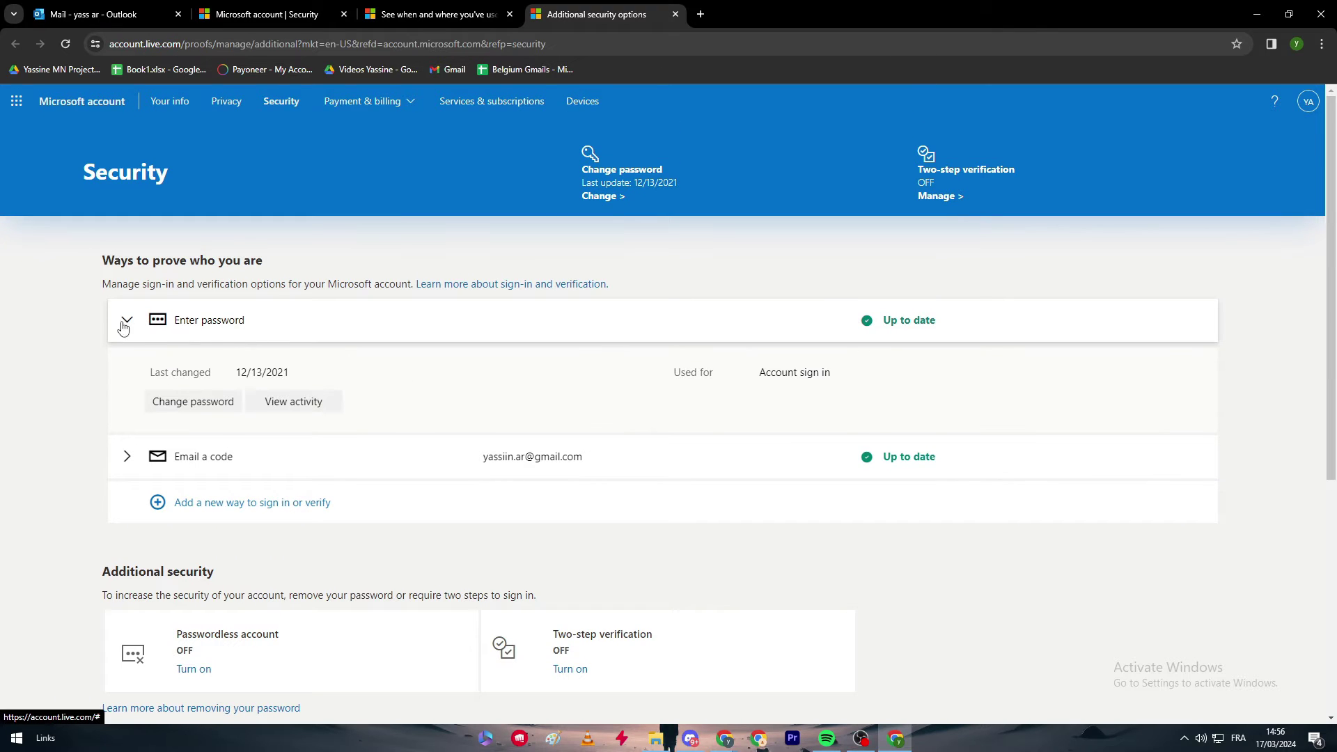
click(125, 321)
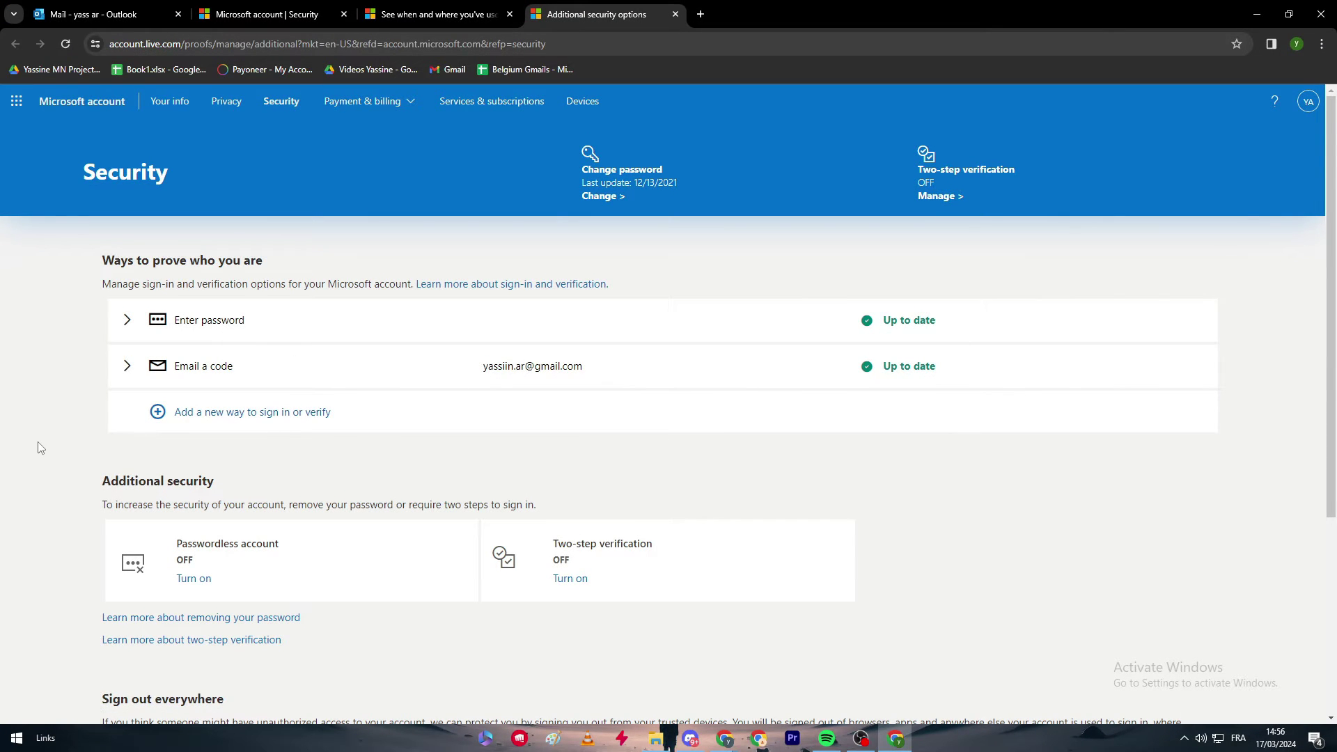
scroll(39, 448, down, 2)
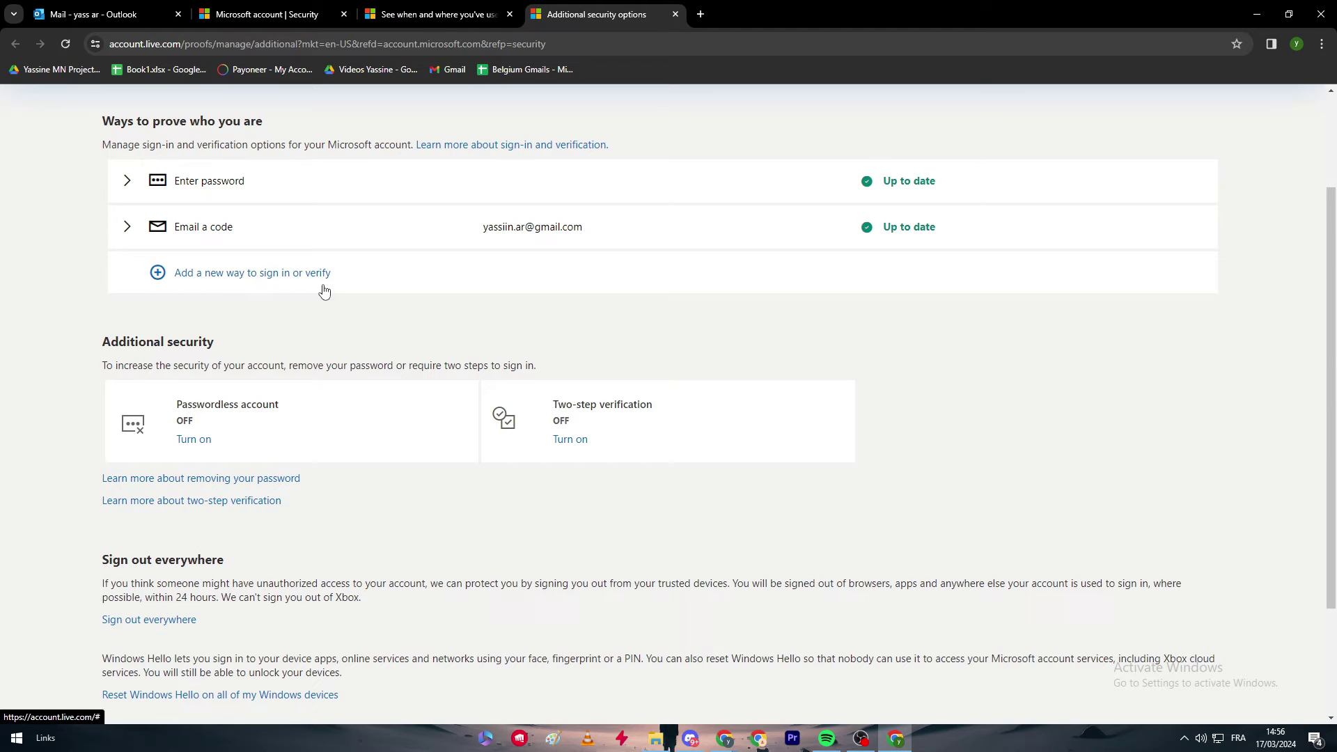
click(254, 276)
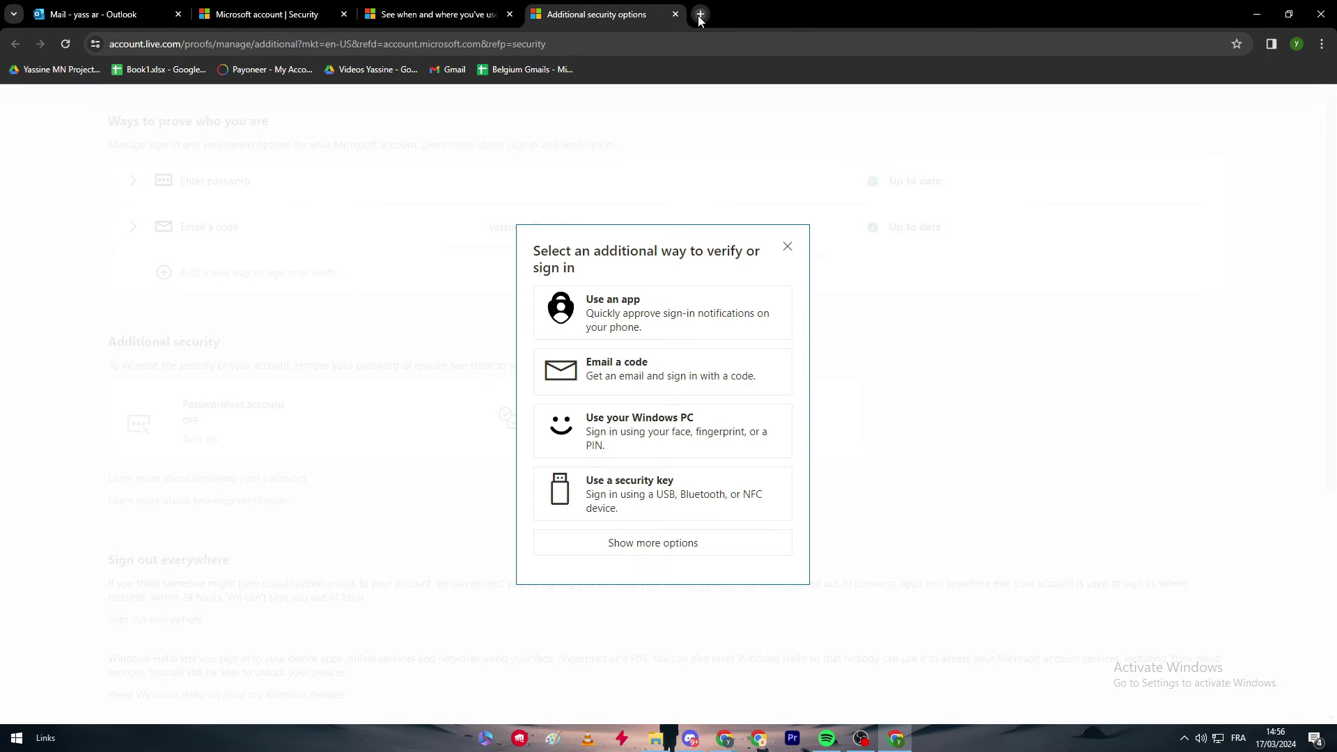
In a new tab, search 'google athenticator' and enlarge the Authenticator logo image
click(699, 15)
text(google )
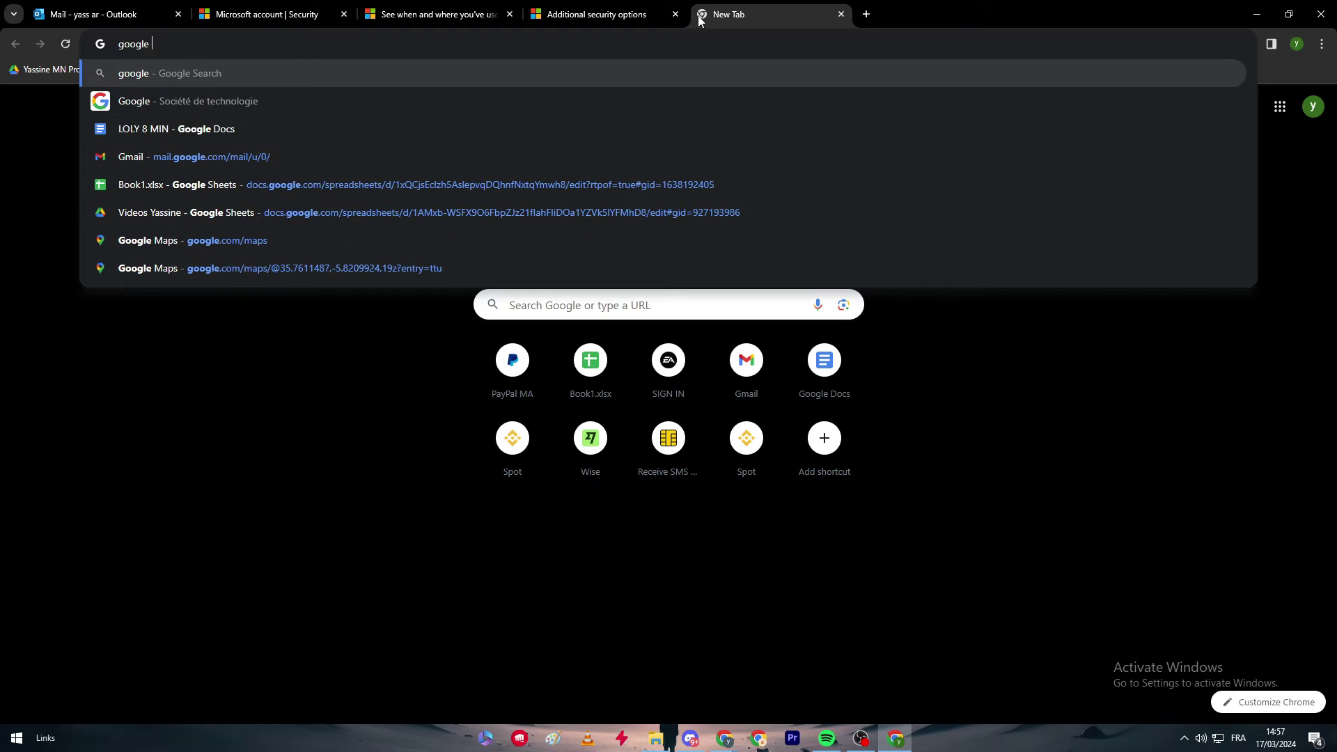
text(athenticator)
key(Return)
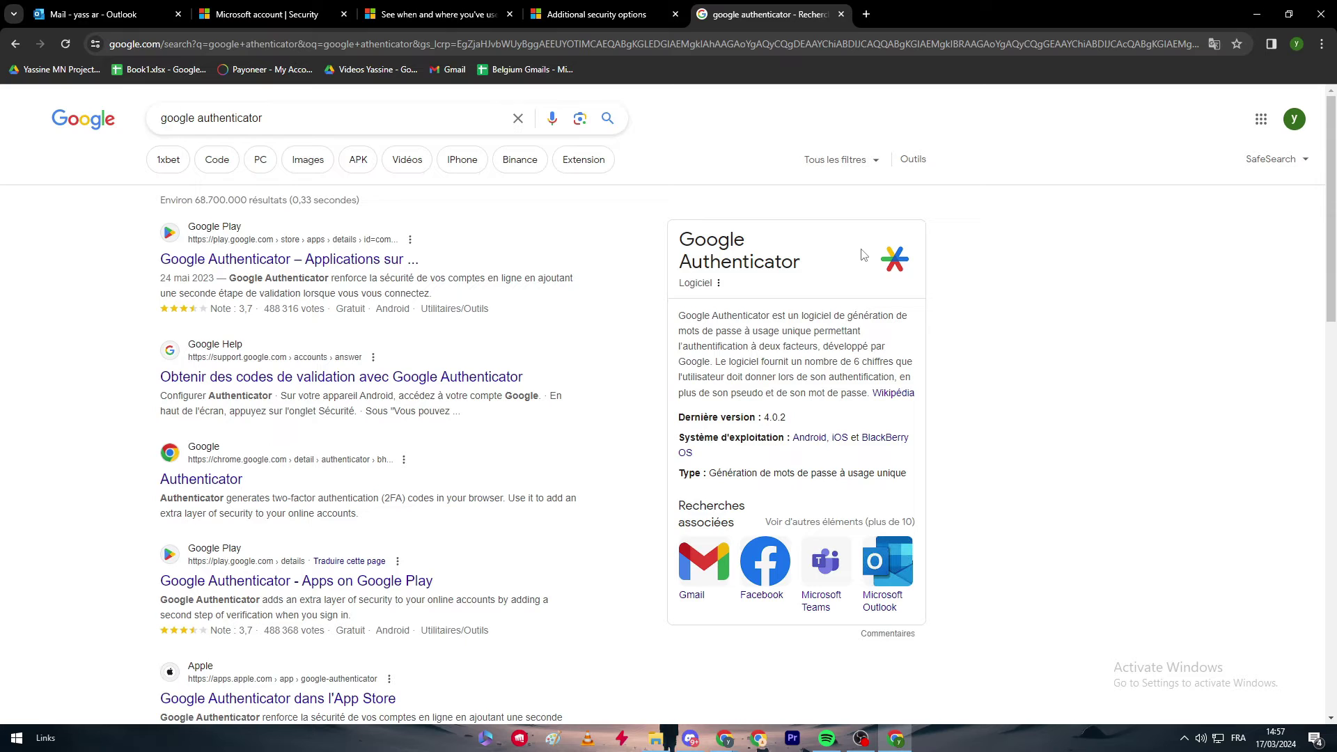
click(896, 260)
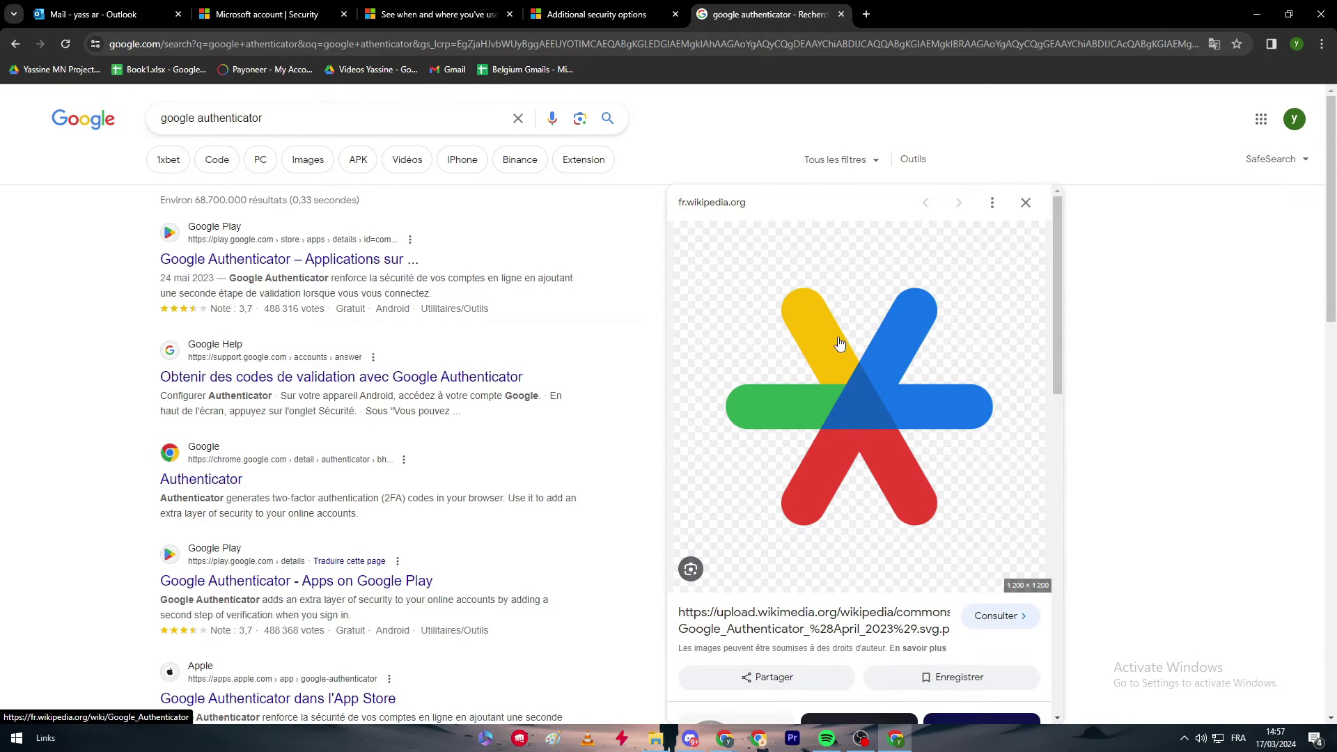
scroll(903, 364, down, 2)
scroll(863, 356, up, 2)
scroll(741, 354, down, 1)
scroll(825, 449, up, 1)
Cycle through the account activity and security tabs back to the google authenticator results
click(415, 10)
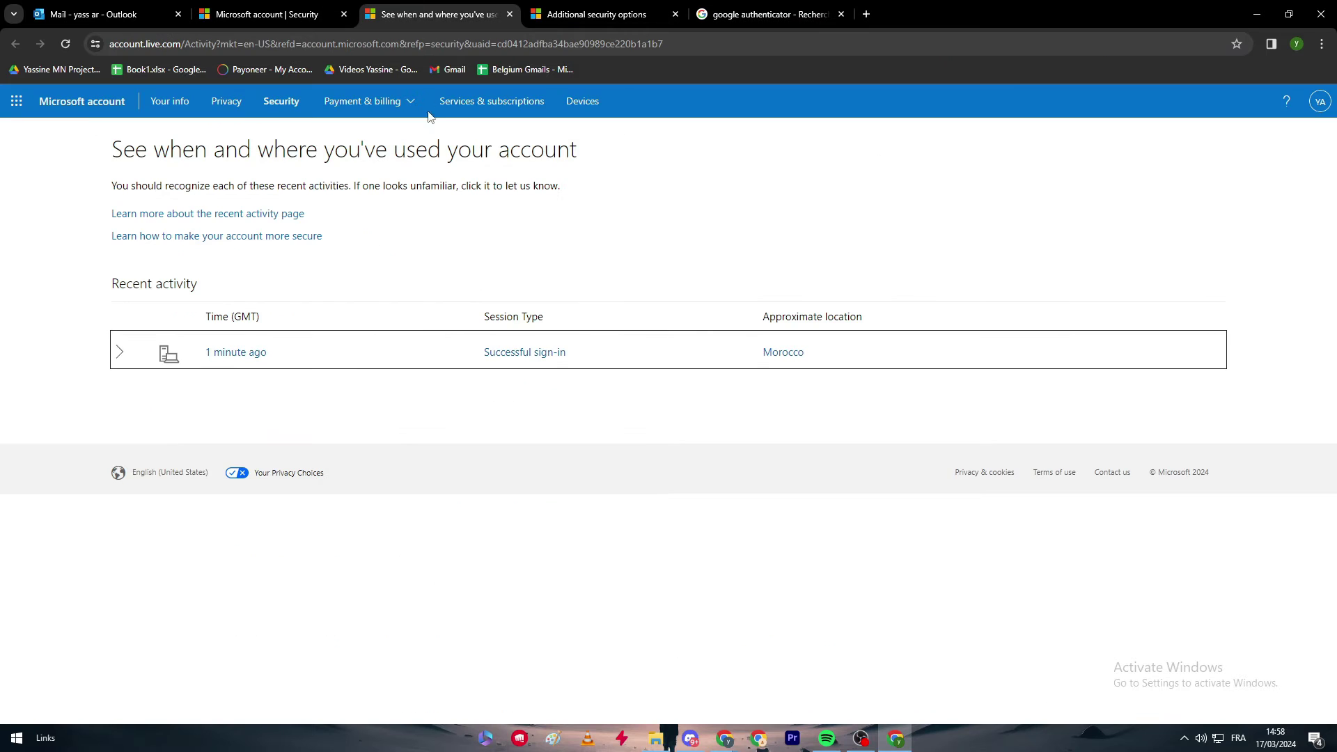
click(621, 10)
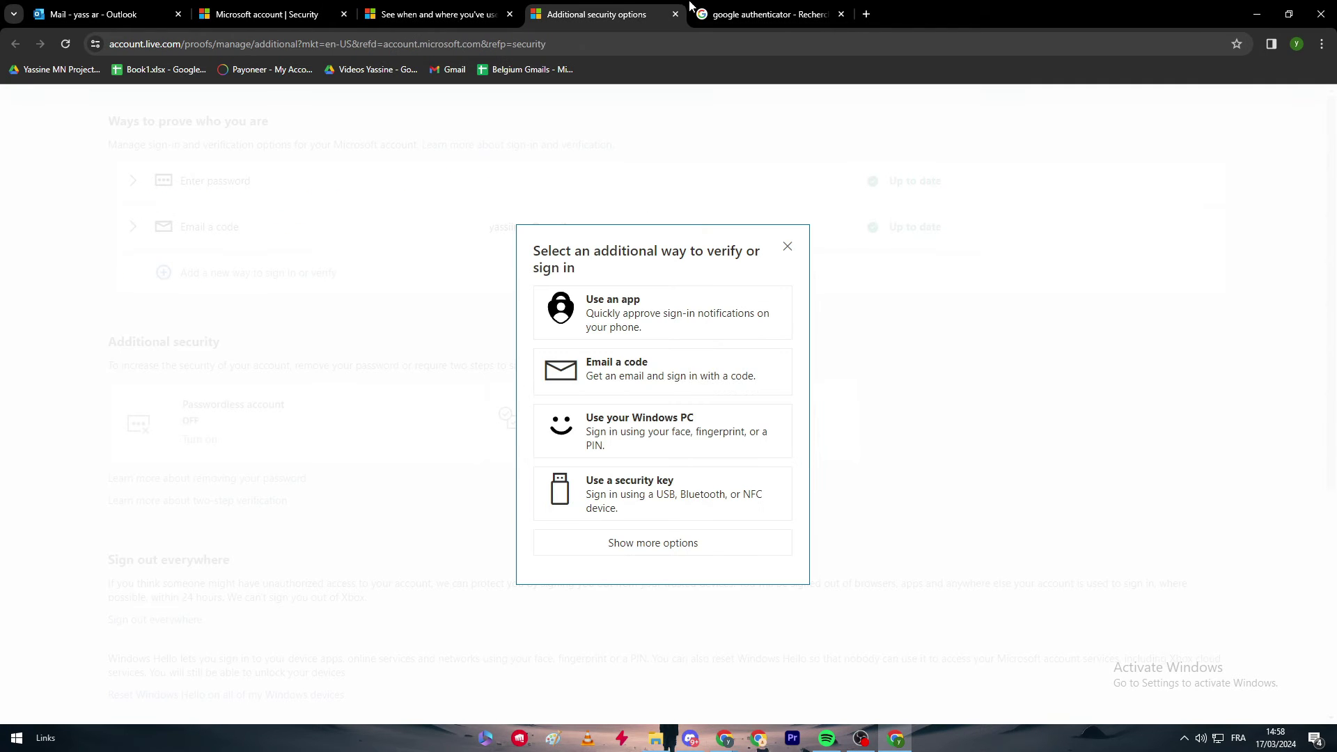
click(768, 10)
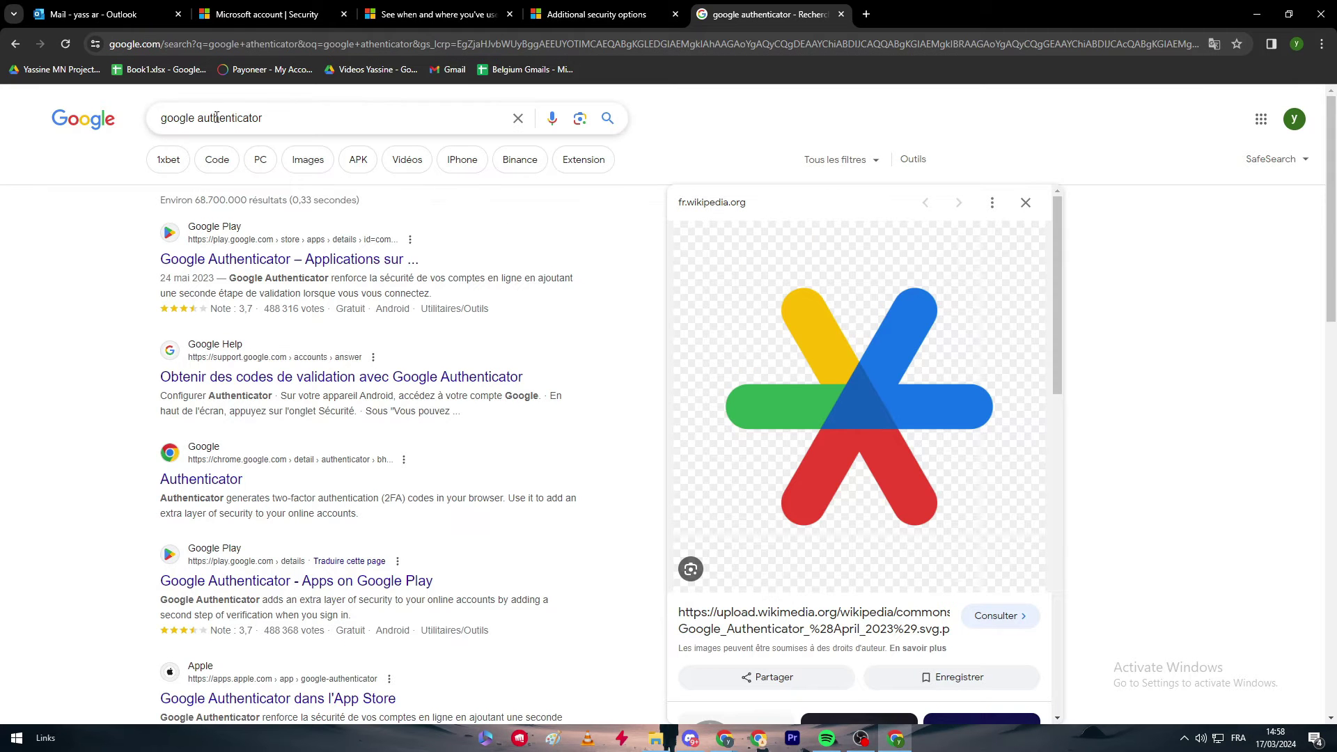
Replace 'google' with 'microsoft' in the query and preview the App Store and Kaspersky image results
drag(195, 118, 155, 126)
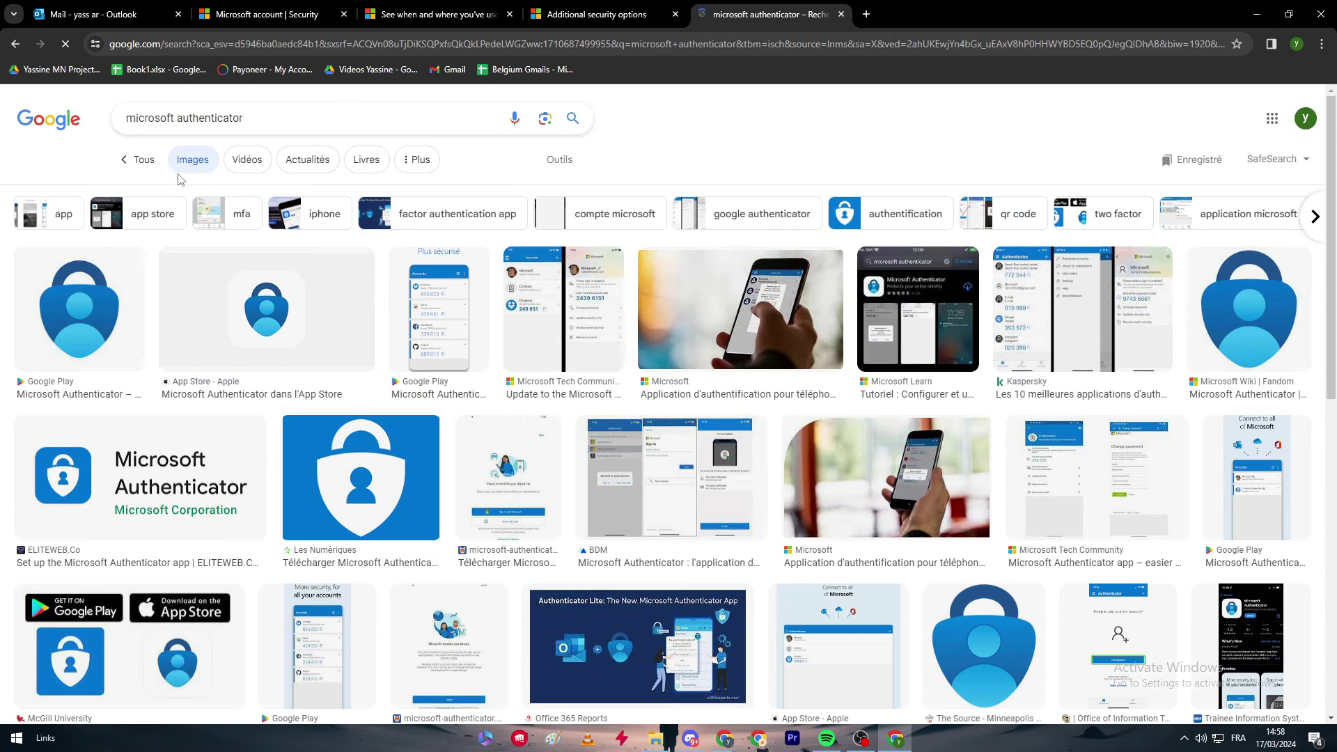
click(278, 313)
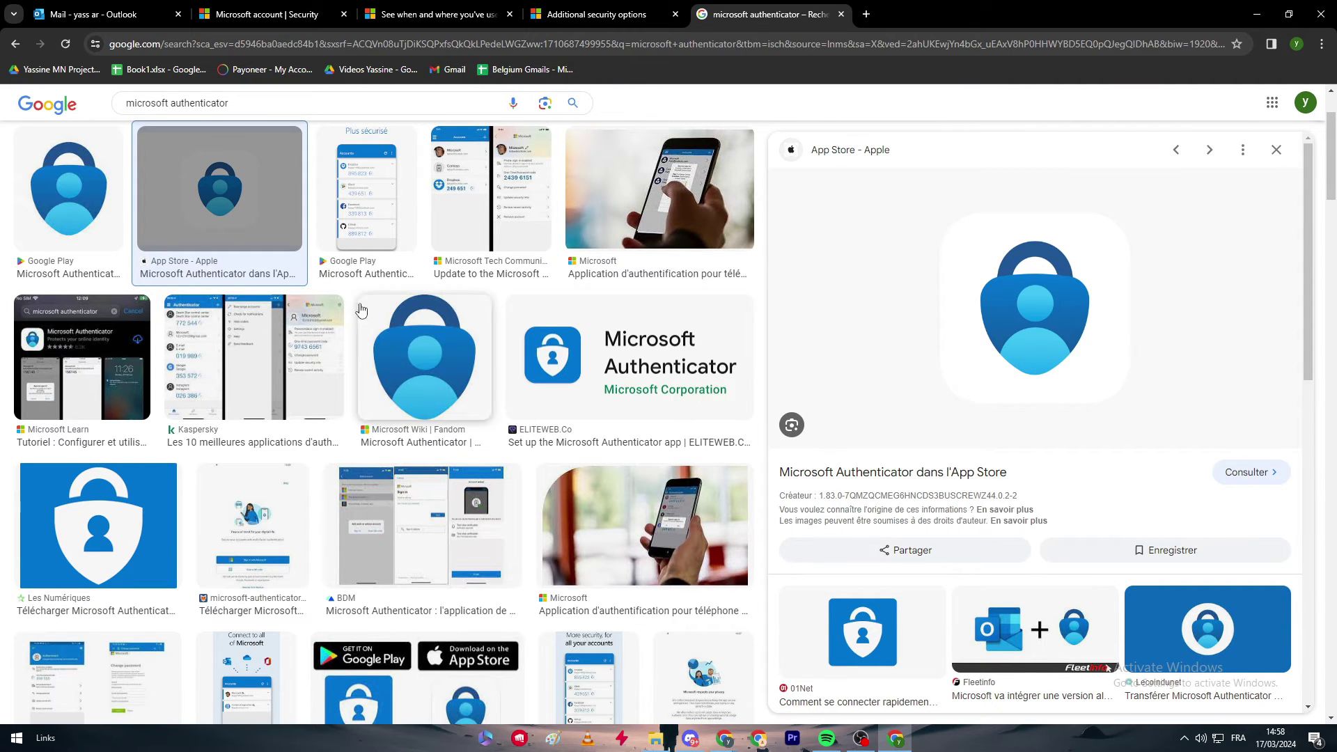
click(257, 391)
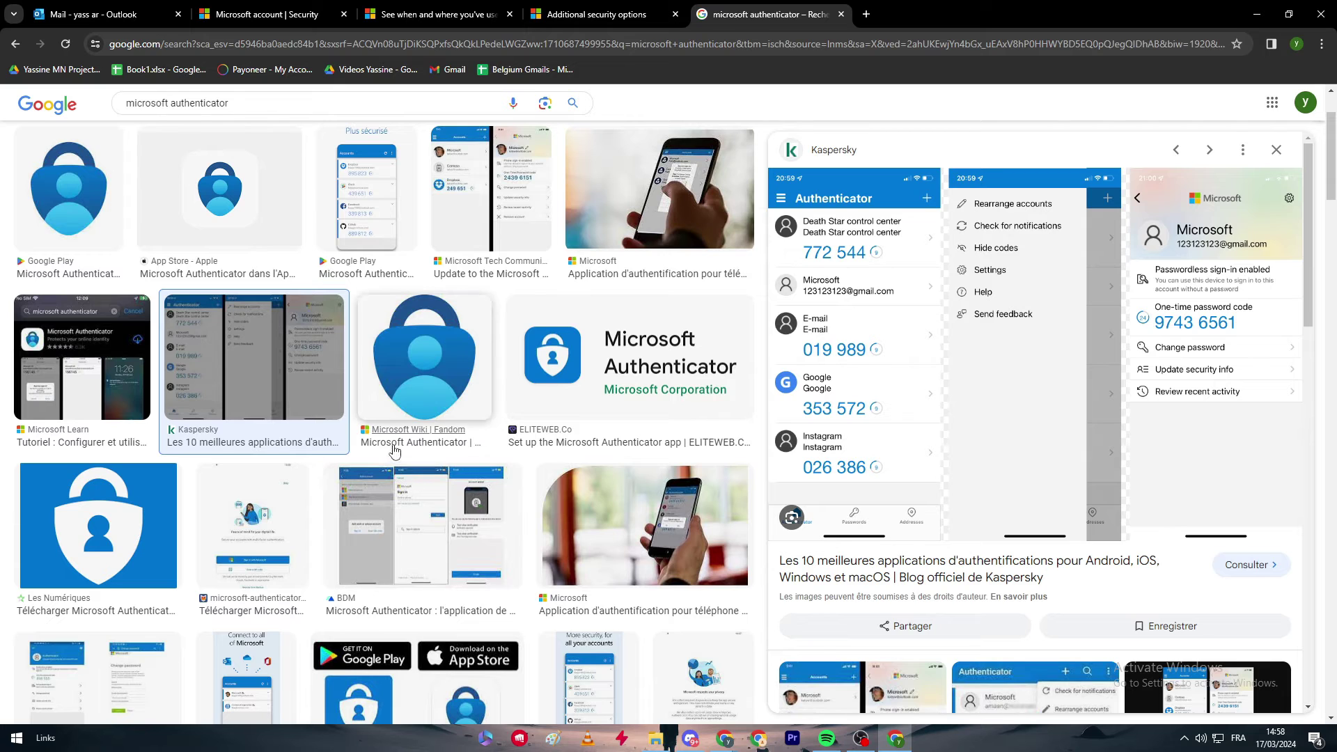
scroll(390, 435, down, 1)
Scroll the image results, then return to the Additional security options tab
scroll(368, 410, down, 6)
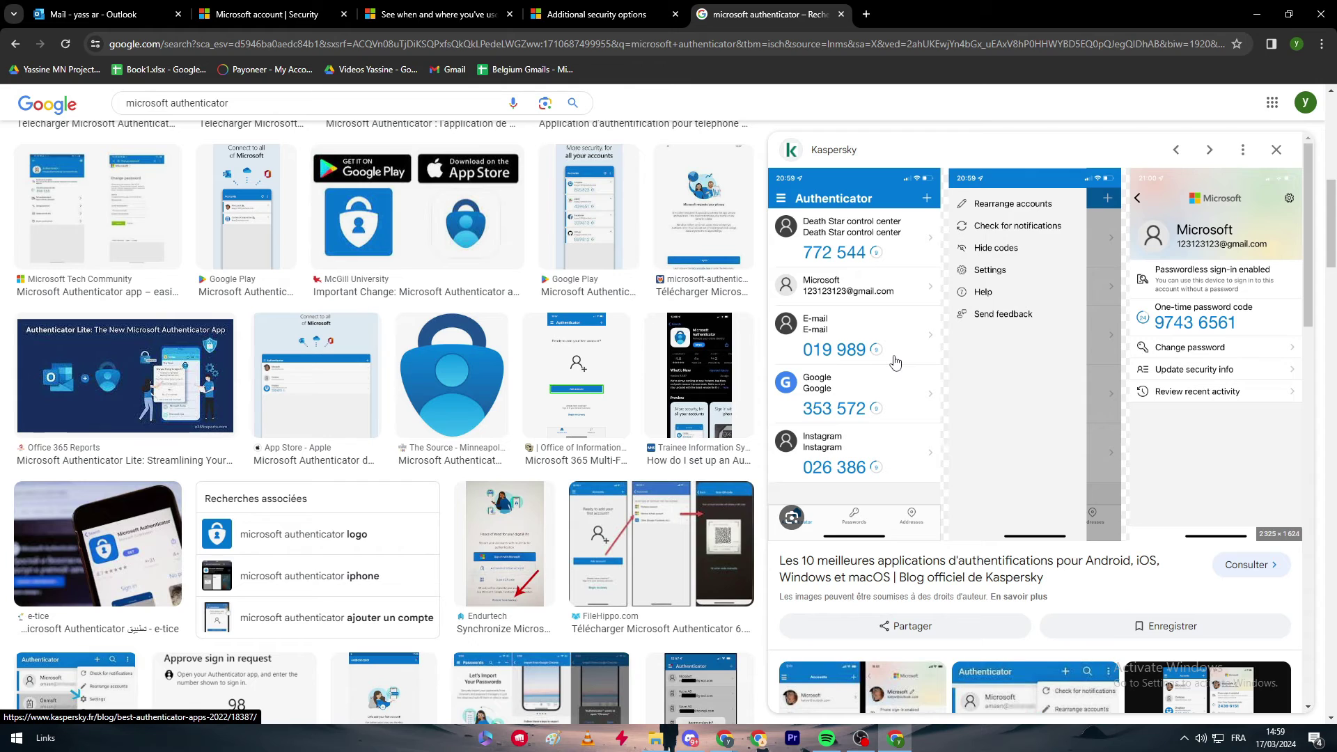
click(578, 12)
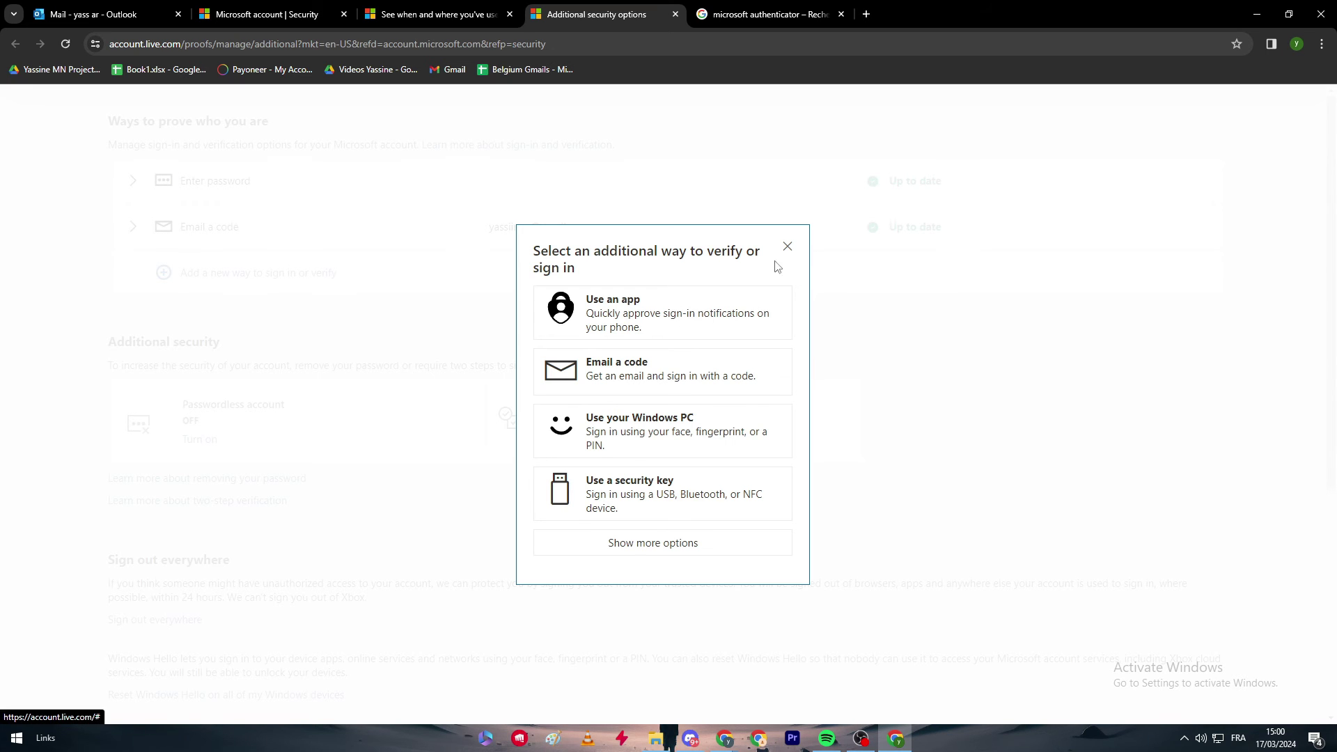
Close the sign-in method choices and check that two-step verification is OFF
click(787, 247)
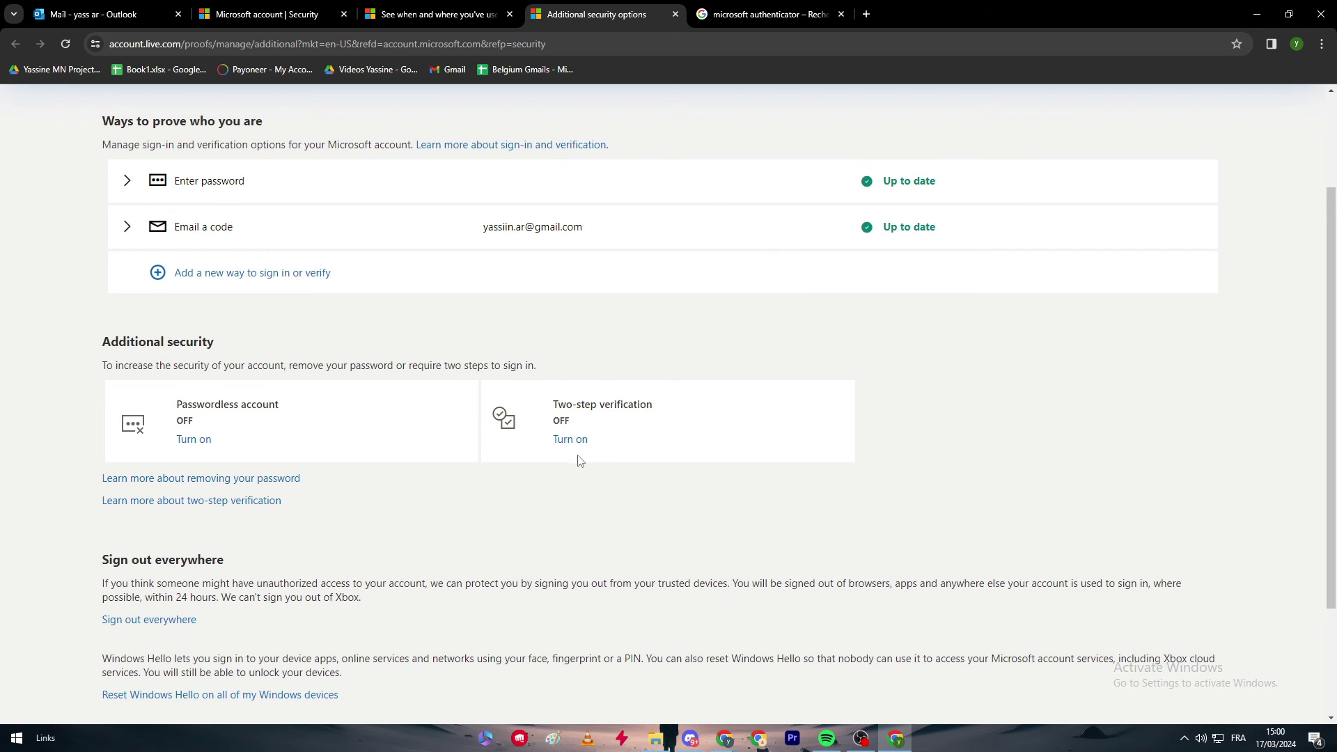
drag(554, 417, 701, 424)
click(718, 425)
scroll(548, 456, up, 2)
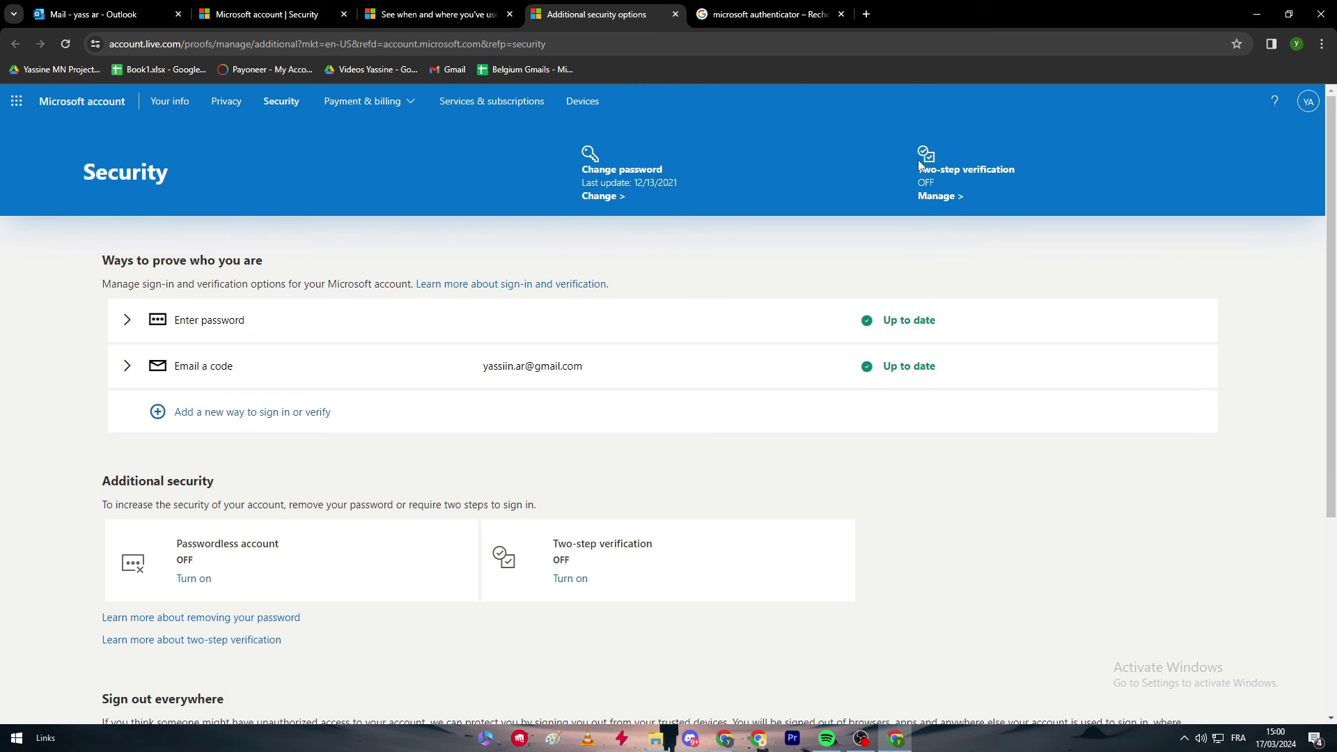
Open Manage under Two-step verification and proceed past the setup introduction
click(935, 198)
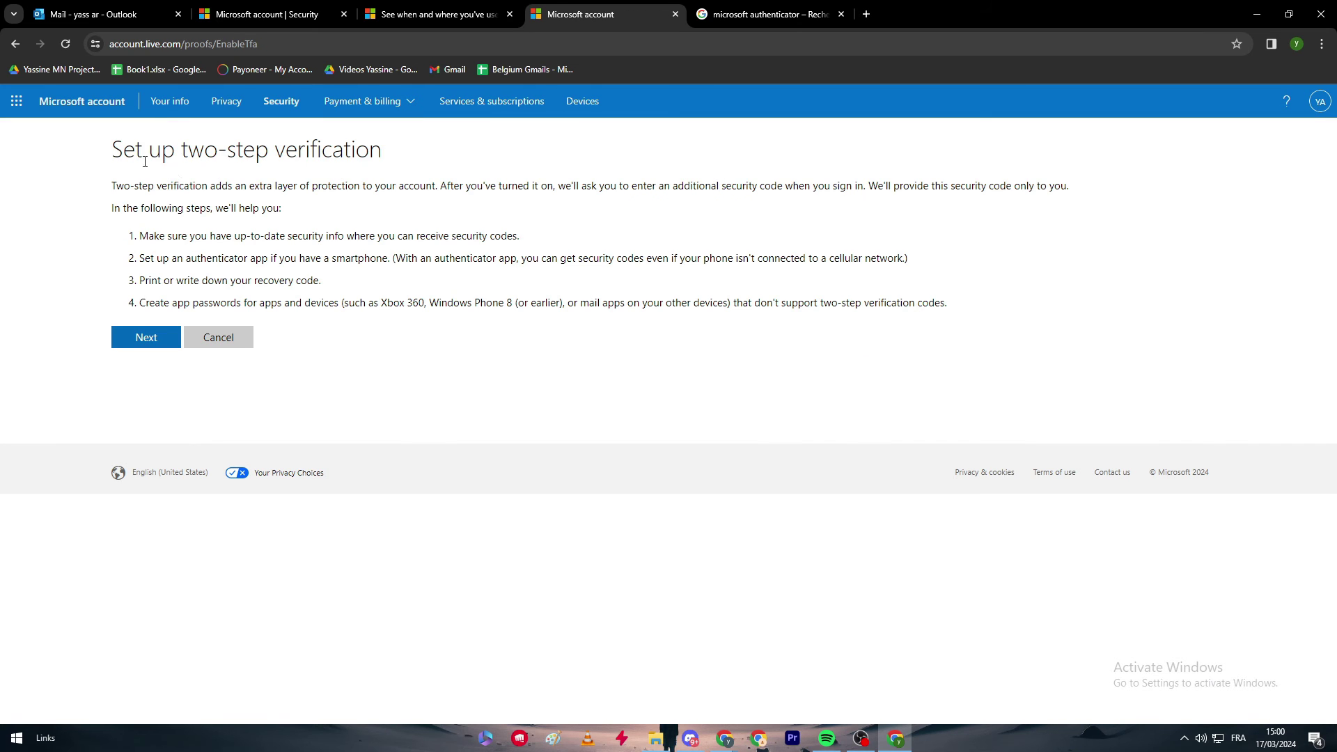
drag(123, 158, 448, 202)
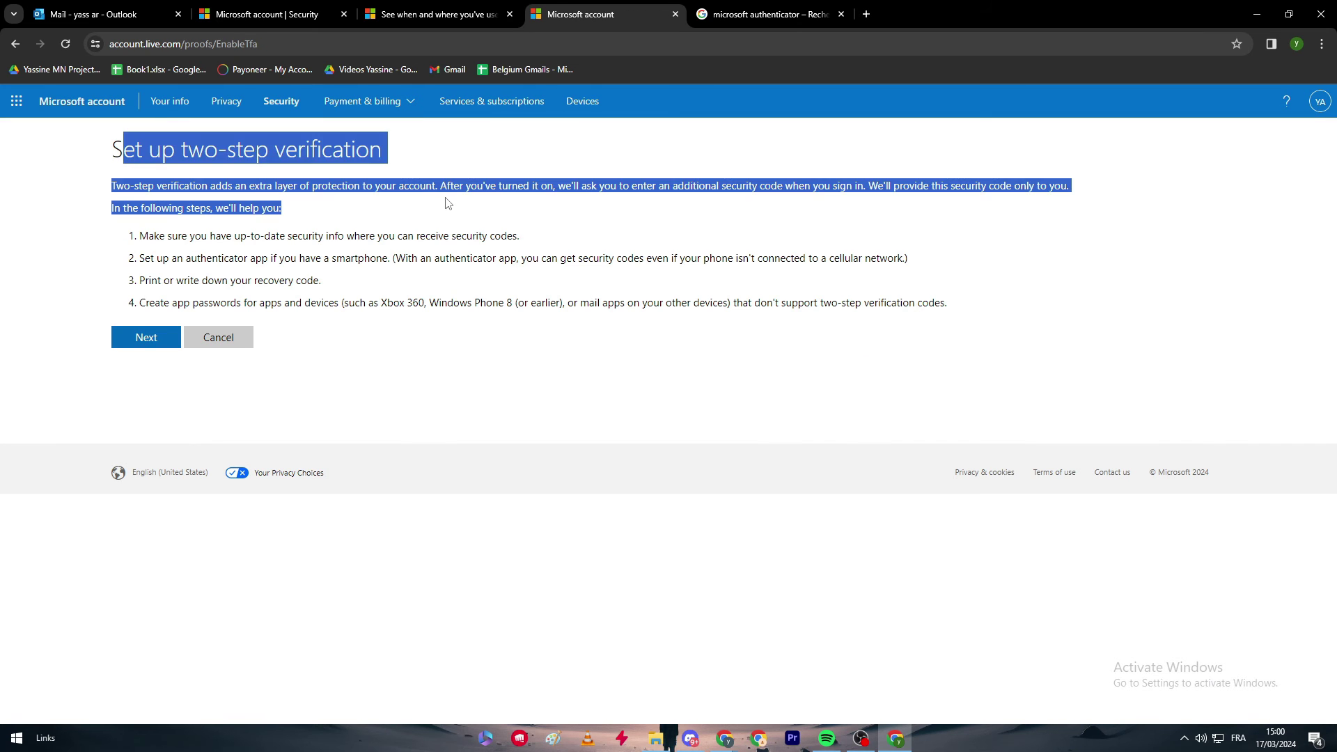
click(148, 335)
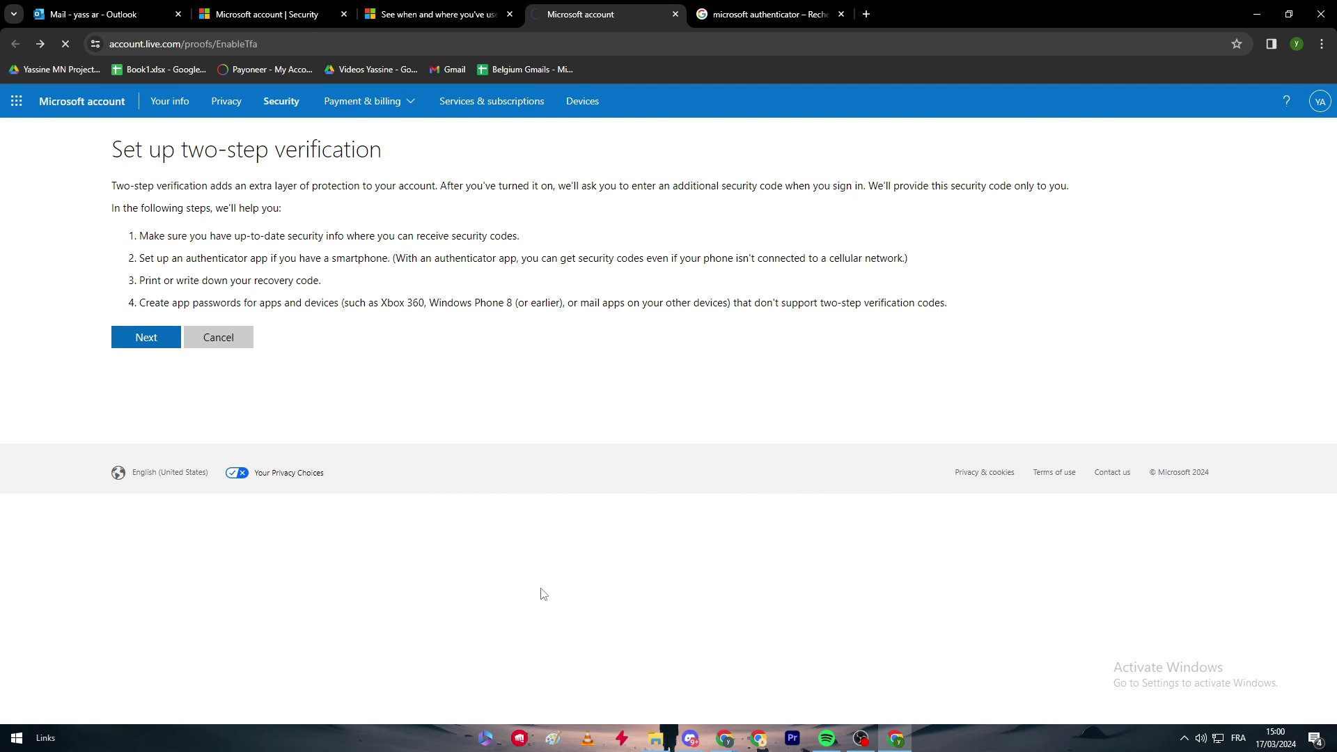
Collapse Enter password on the security page, then switch back to the microsoft authenticator image results
scroll(498, 487, down, 4)
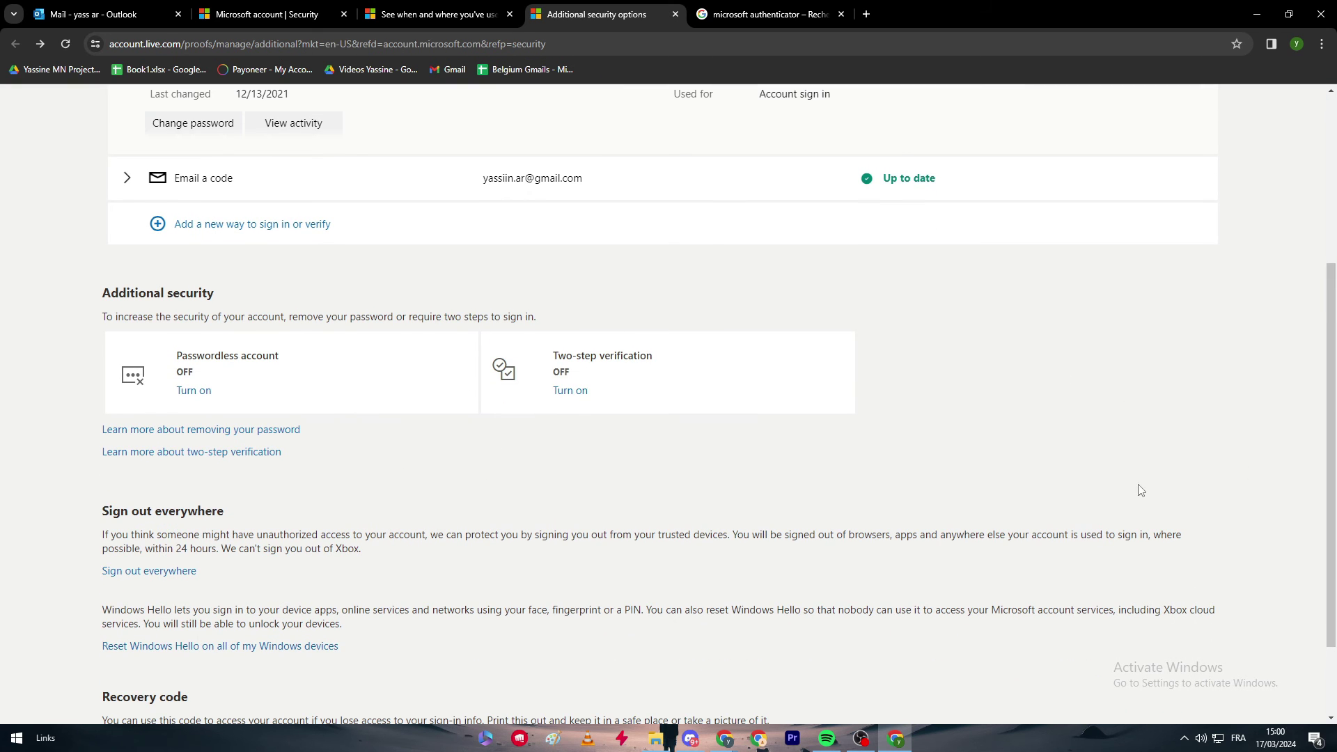
scroll(1003, 502, up, 4)
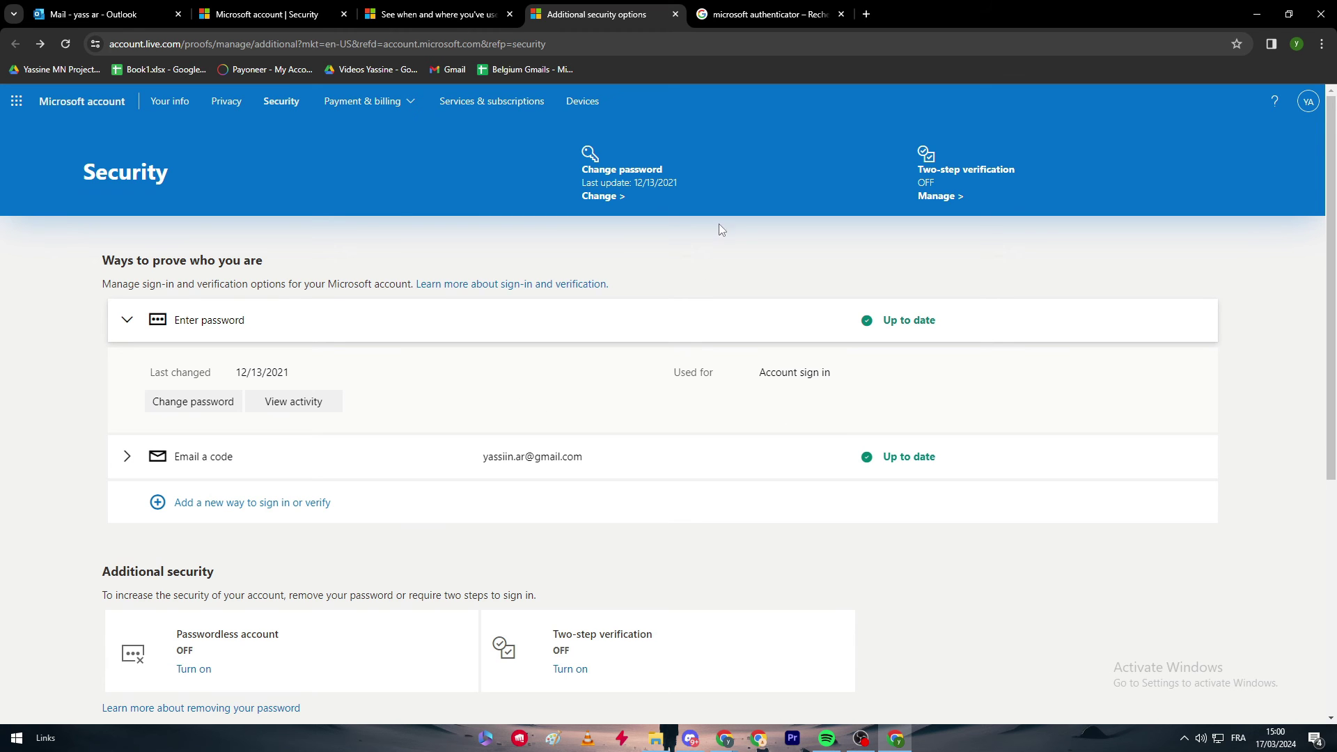
click(727, 12)
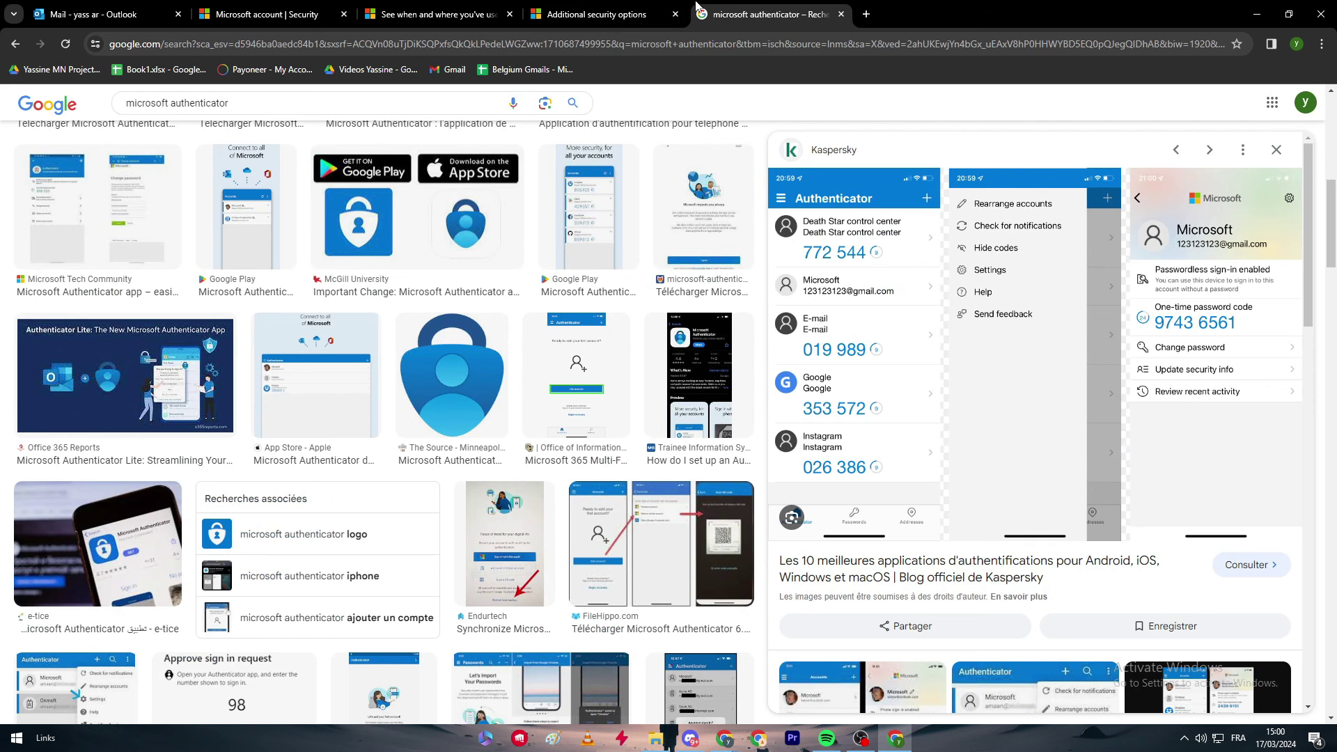
mouse_move(605, 9)
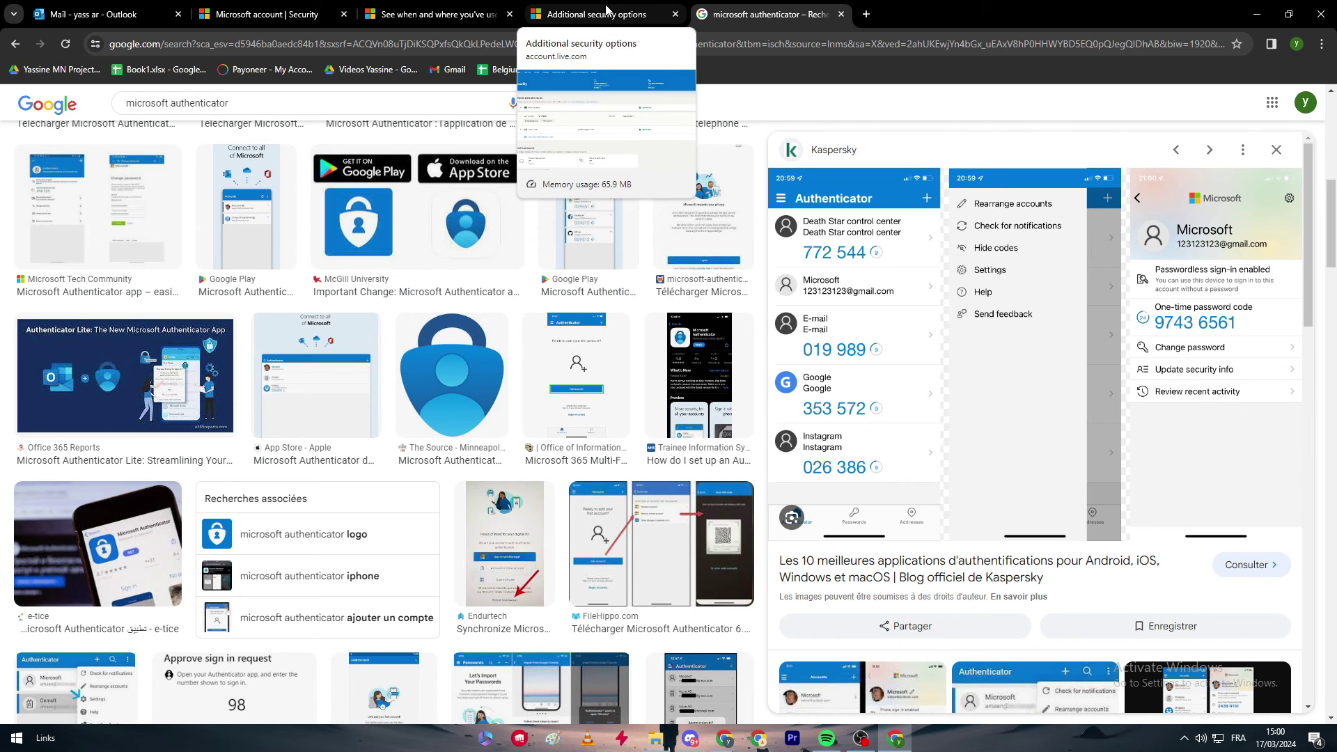
click(589, 7)
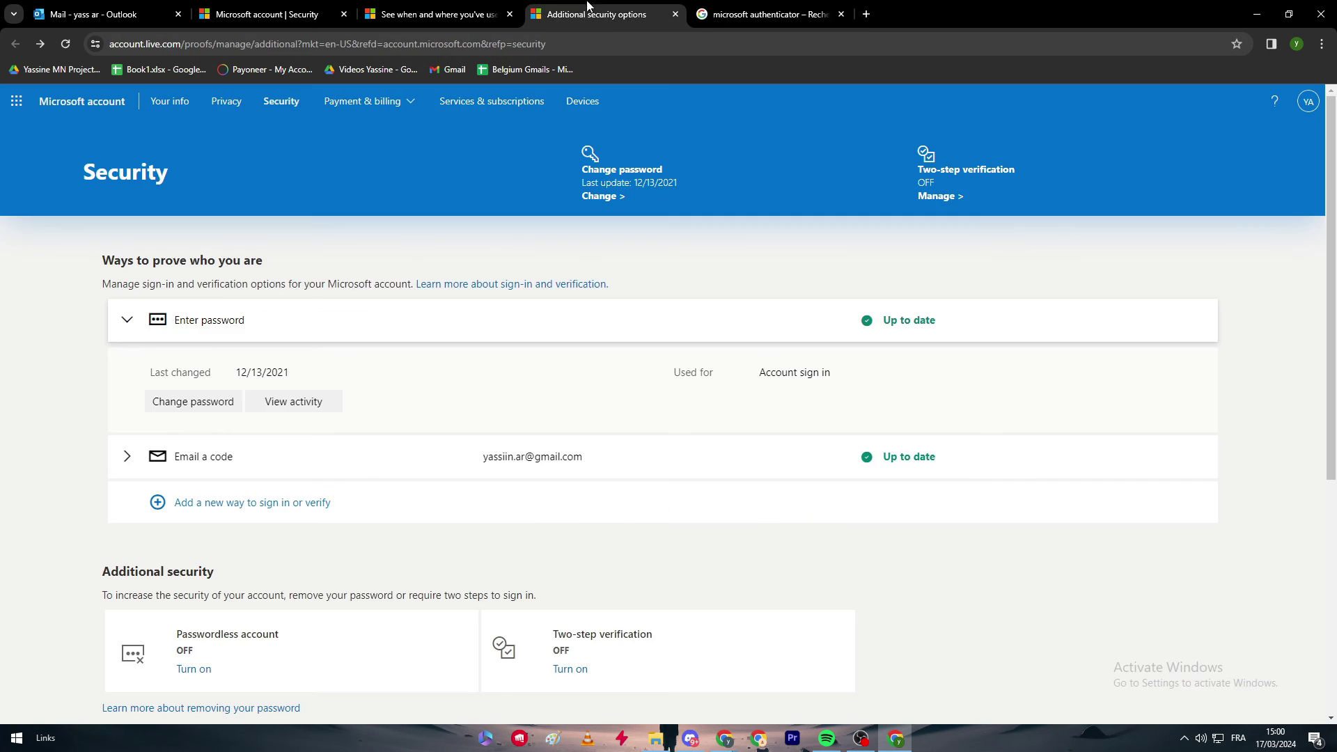
scroll(418, 460, down, 3)
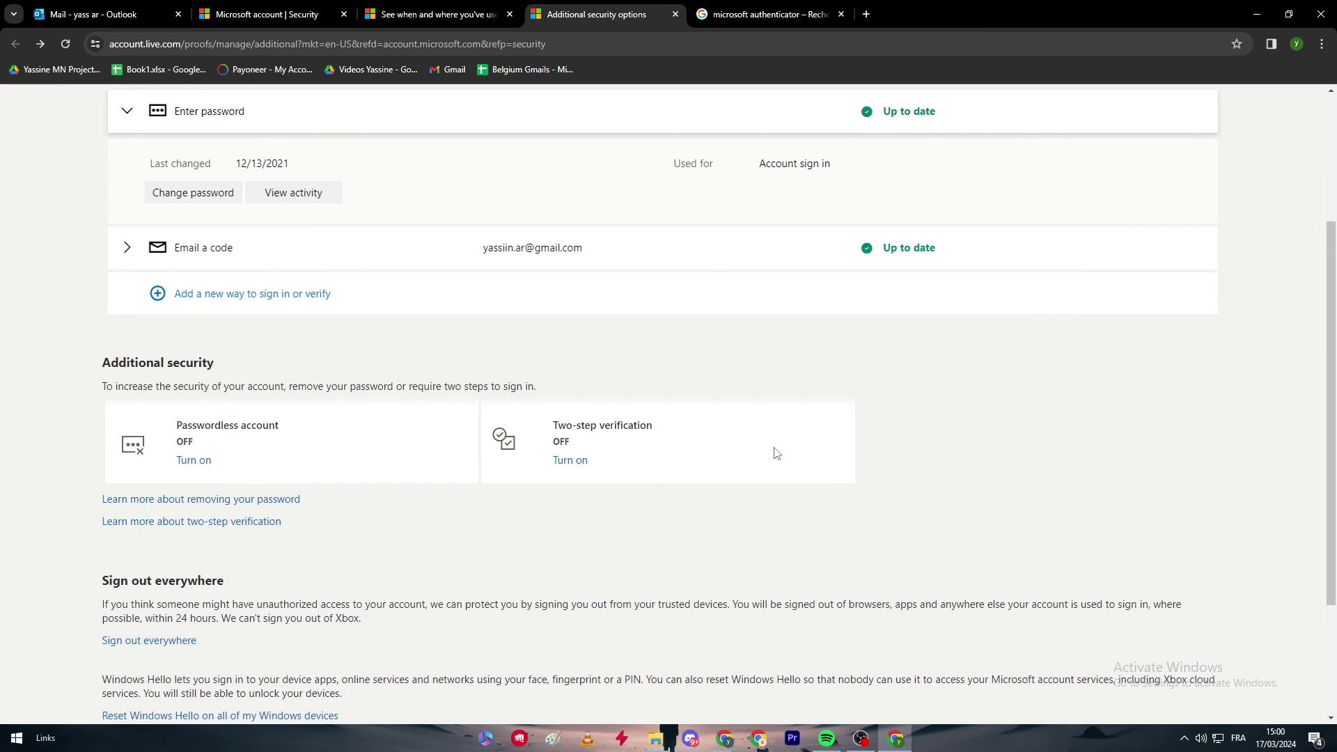
scroll(573, 412, up, 3)
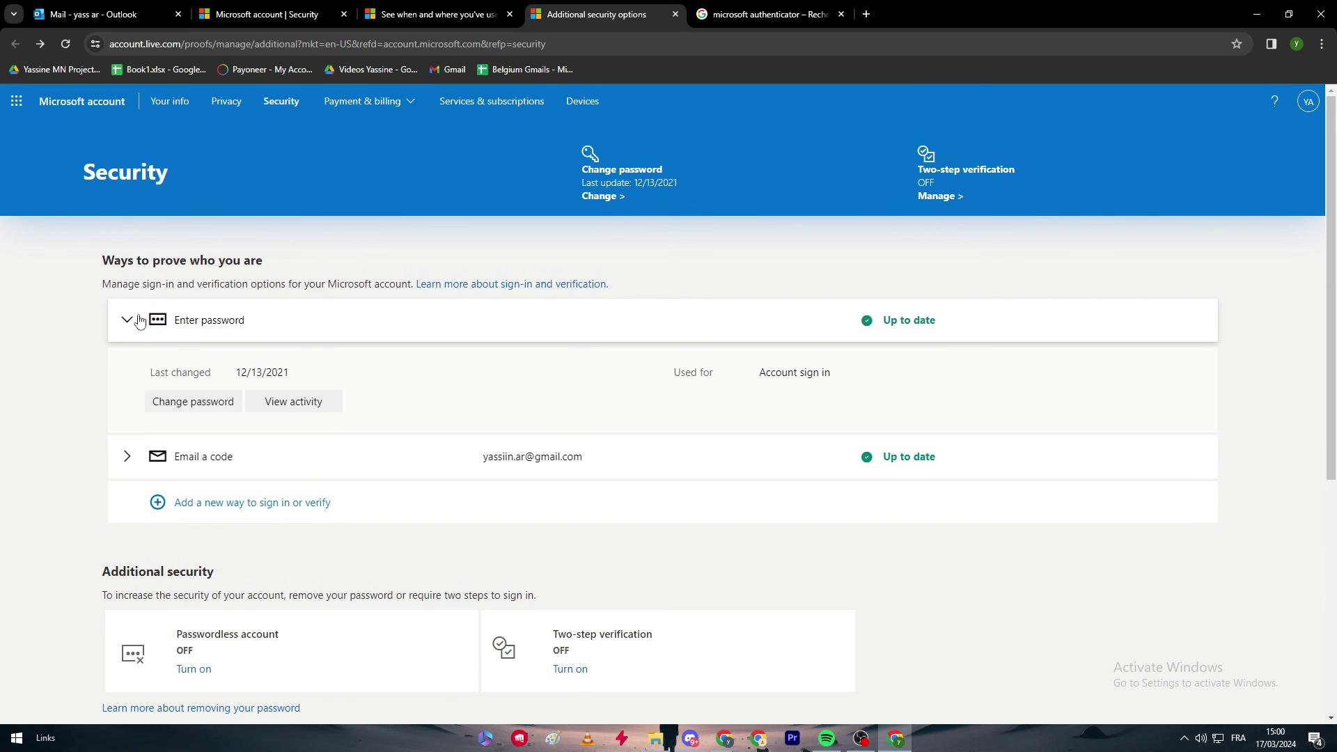
click(129, 320)
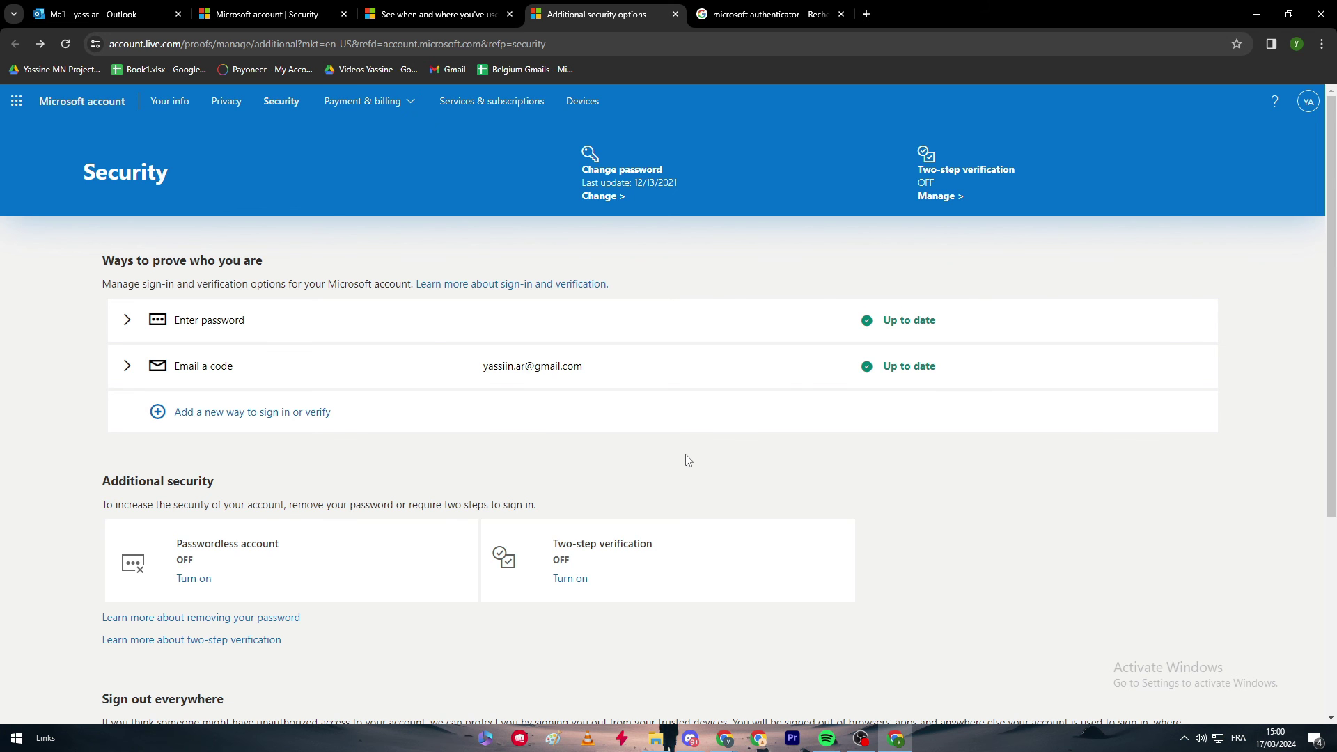
key(ctrl+Tab)
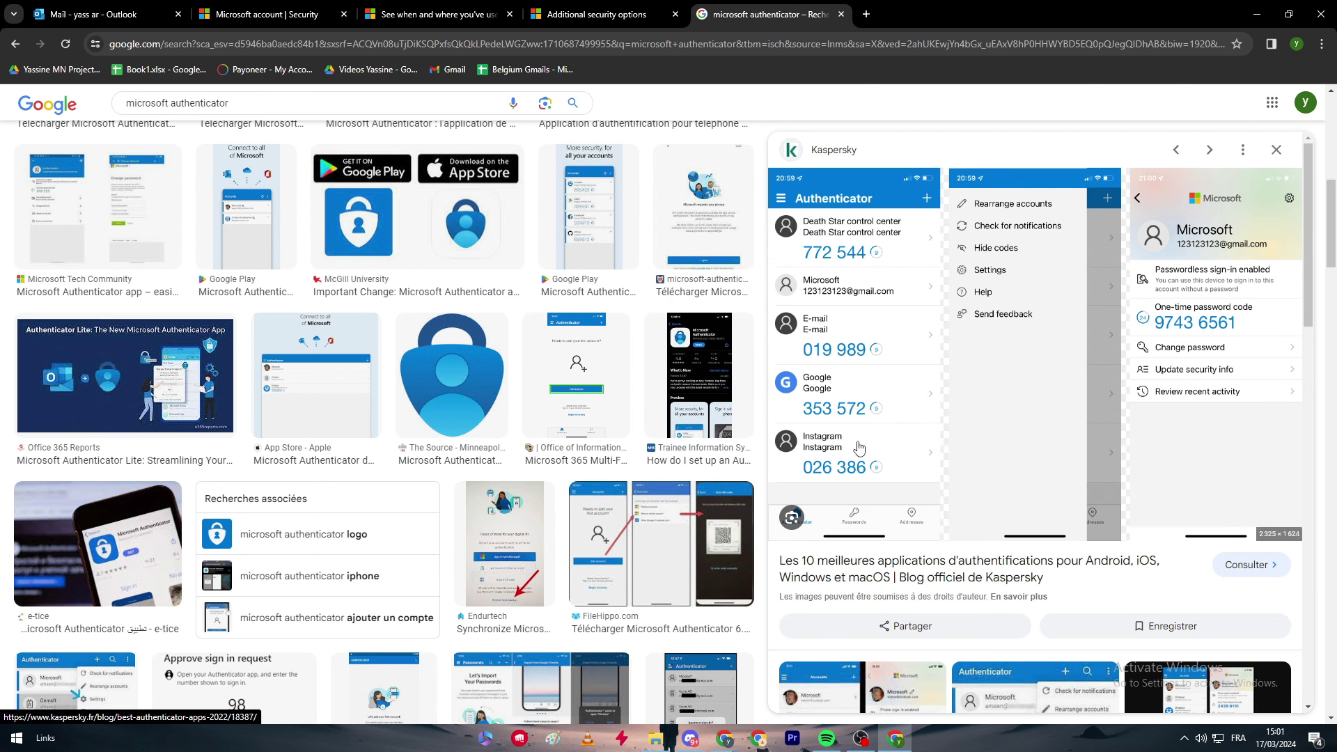